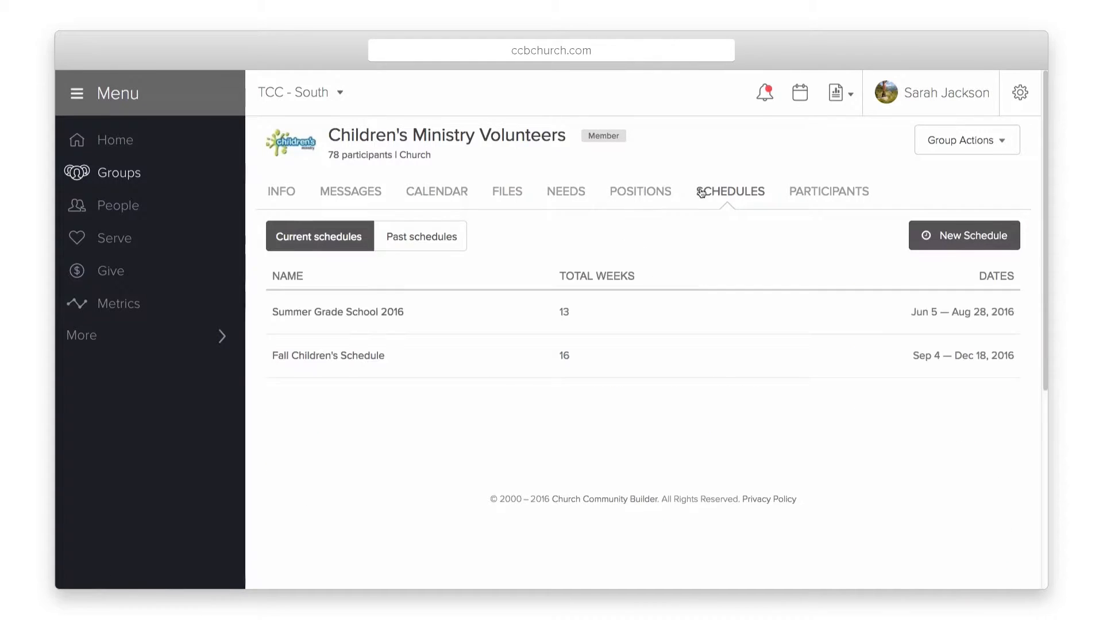
Step: View the past schedules of the Children's Ministry Volunteers group and return to its current ones
left_click(422, 242)
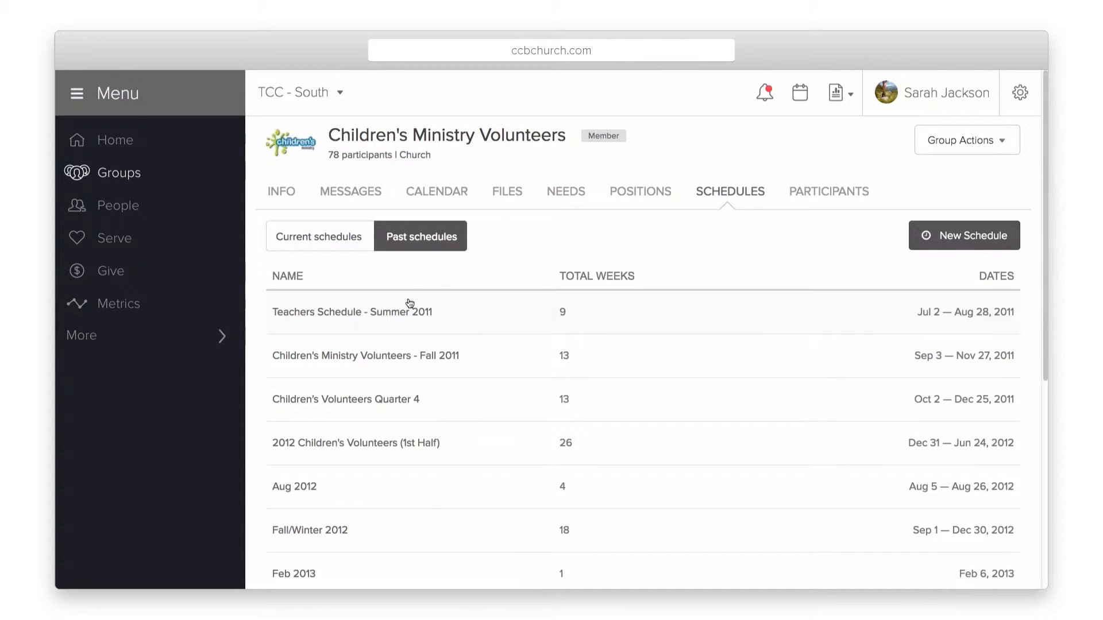
left_click(351, 250)
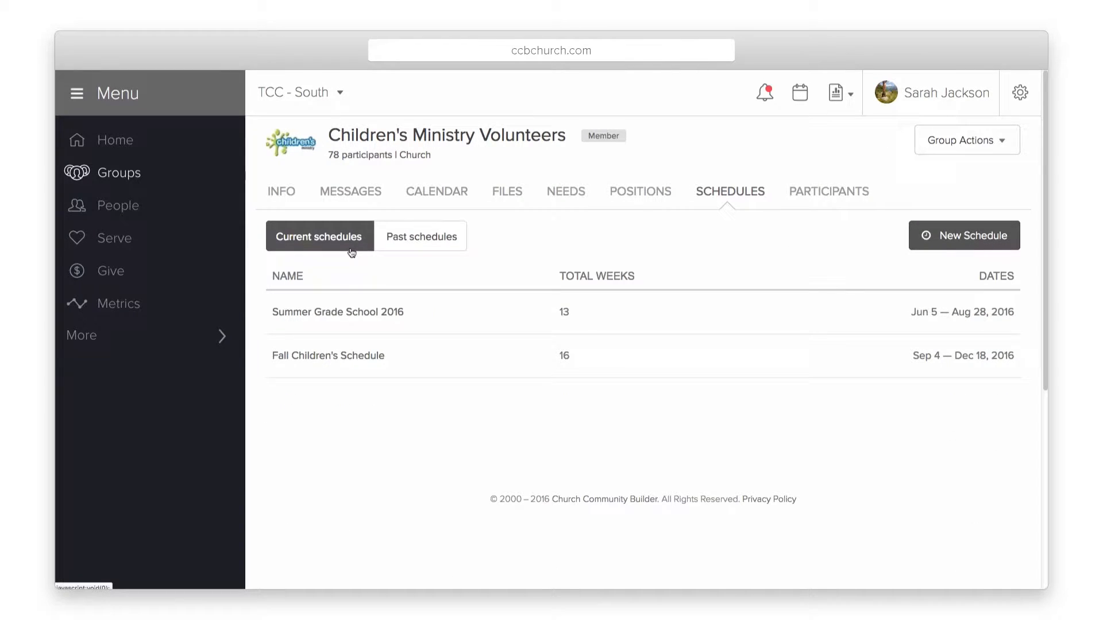
Step: Open the church-wide Schedules list and check its past schedules before returning to the current ones
left_click(178, 338)
scroll(136, 417, "down", 3)
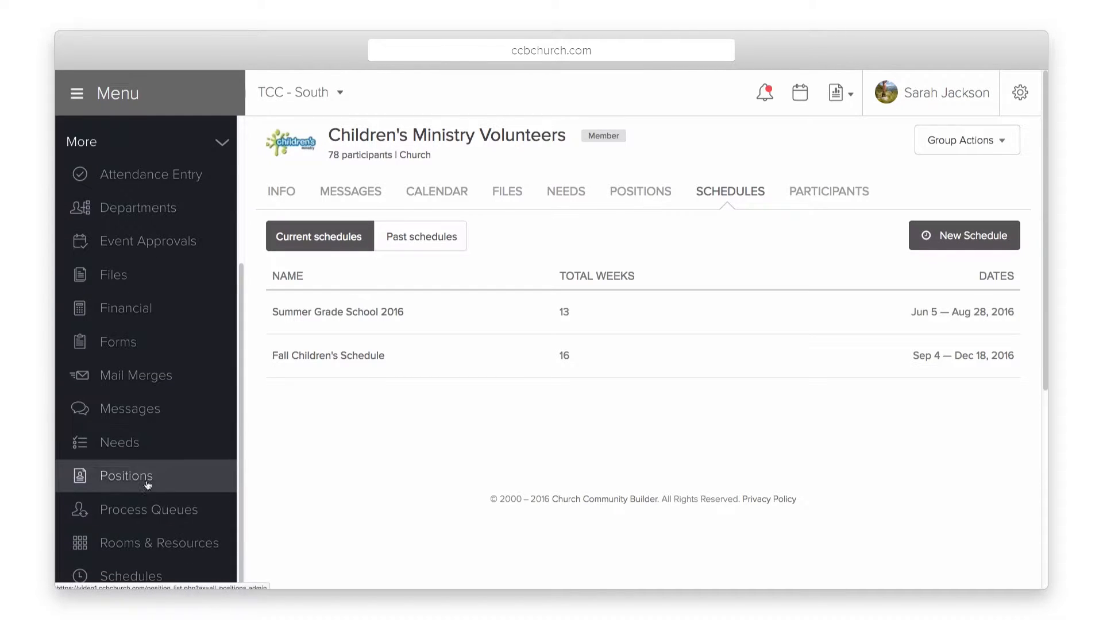
left_click(136, 577)
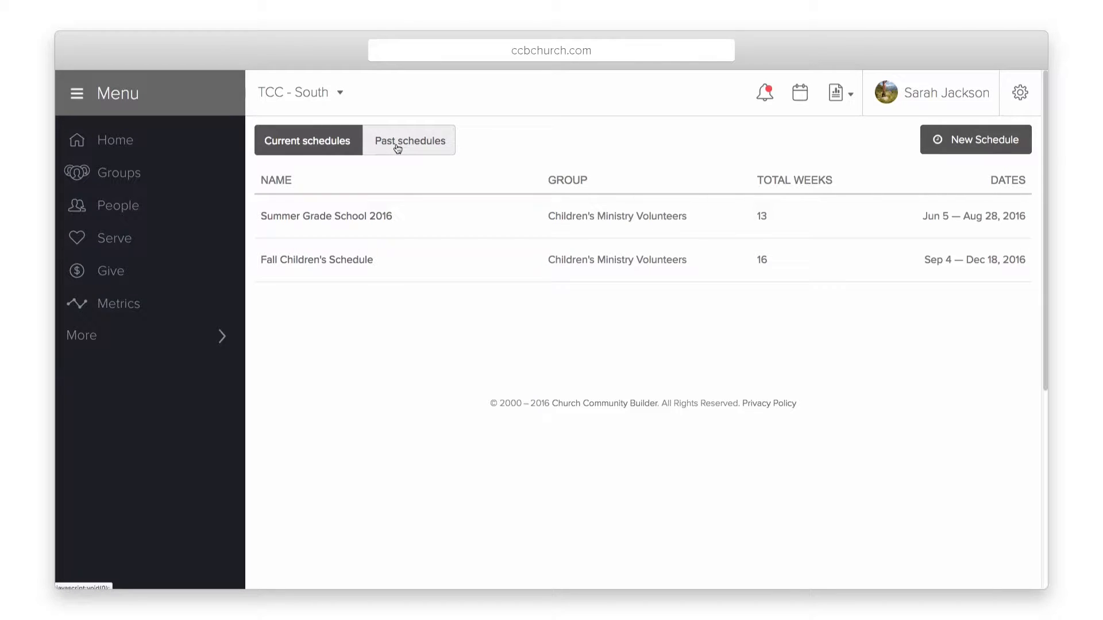
left_click(396, 148)
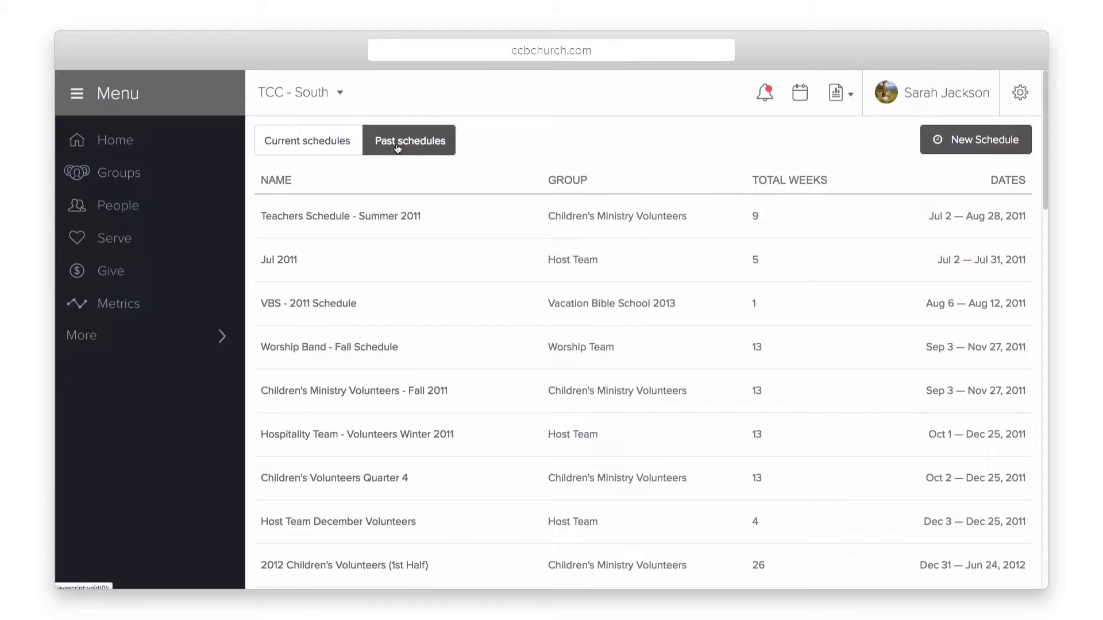
left_click(355, 146)
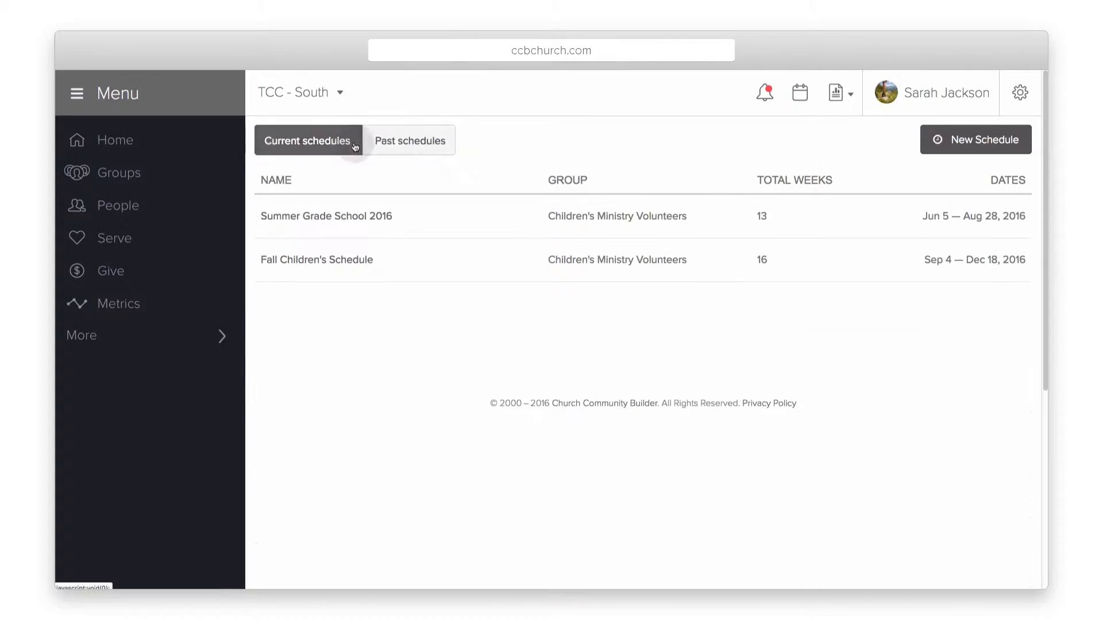
Step: Start a new schedule and title it "Christmas 2016"
left_click(954, 155)
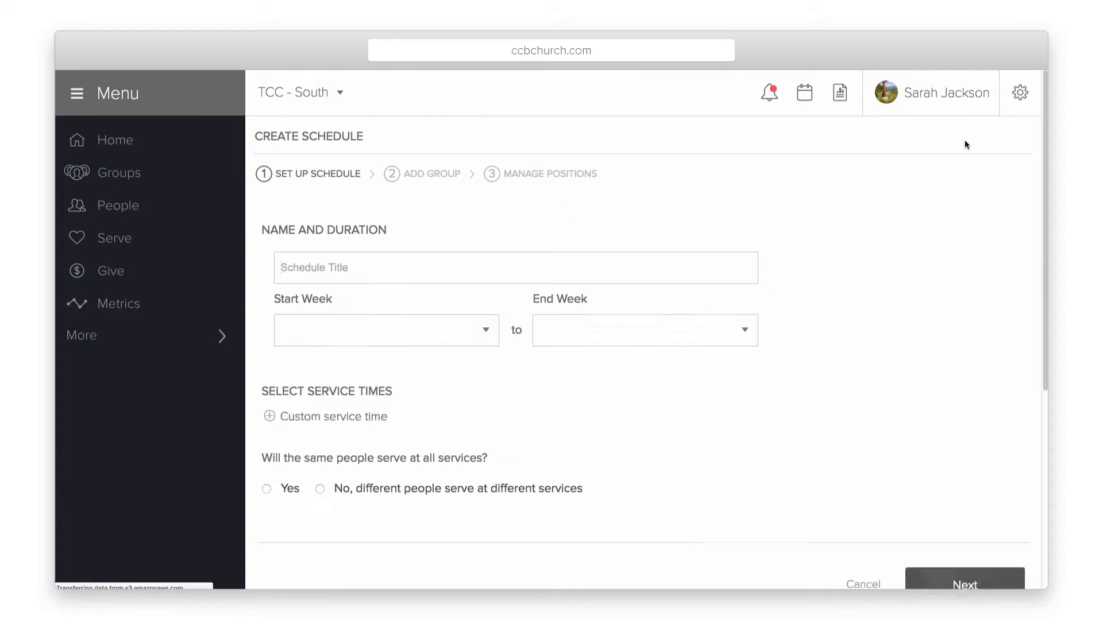
left_click(709, 259)
type("Christ")
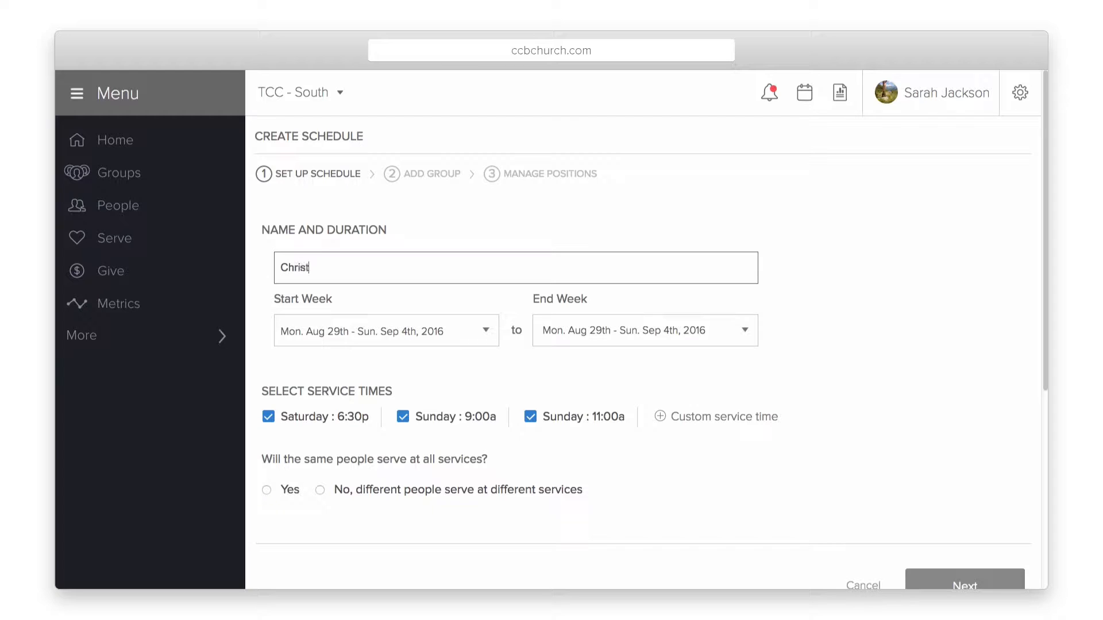
type("mas 201")
Step: Set the schedule's start week to Mon. Dec 19th - Sun. Dec 25th, 2016
left_click(362, 333)
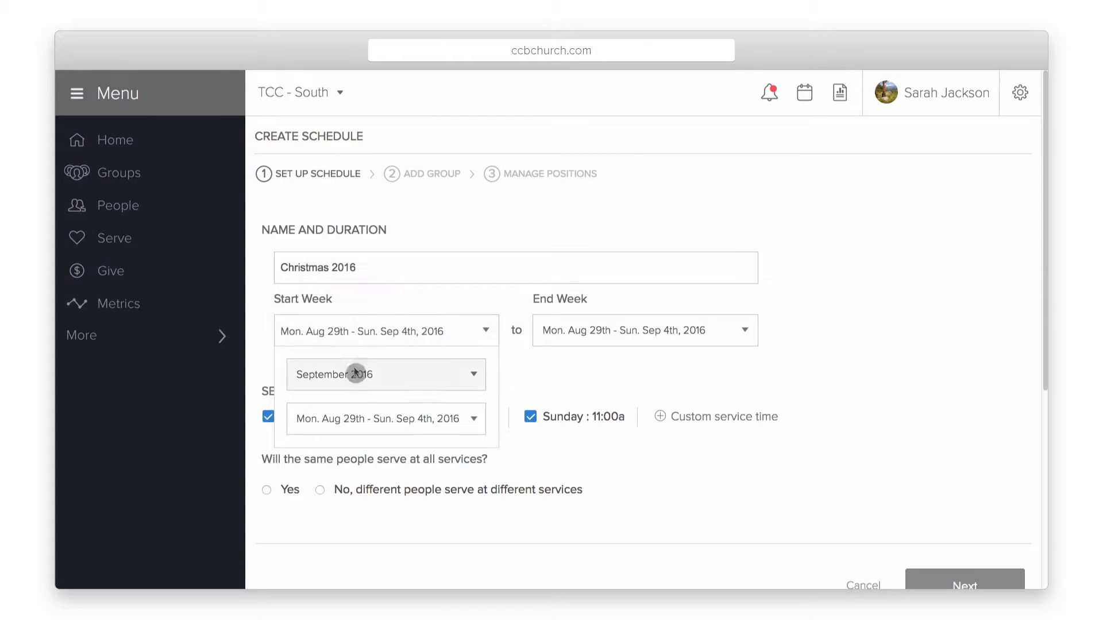
left_click(354, 370)
left_click(344, 434)
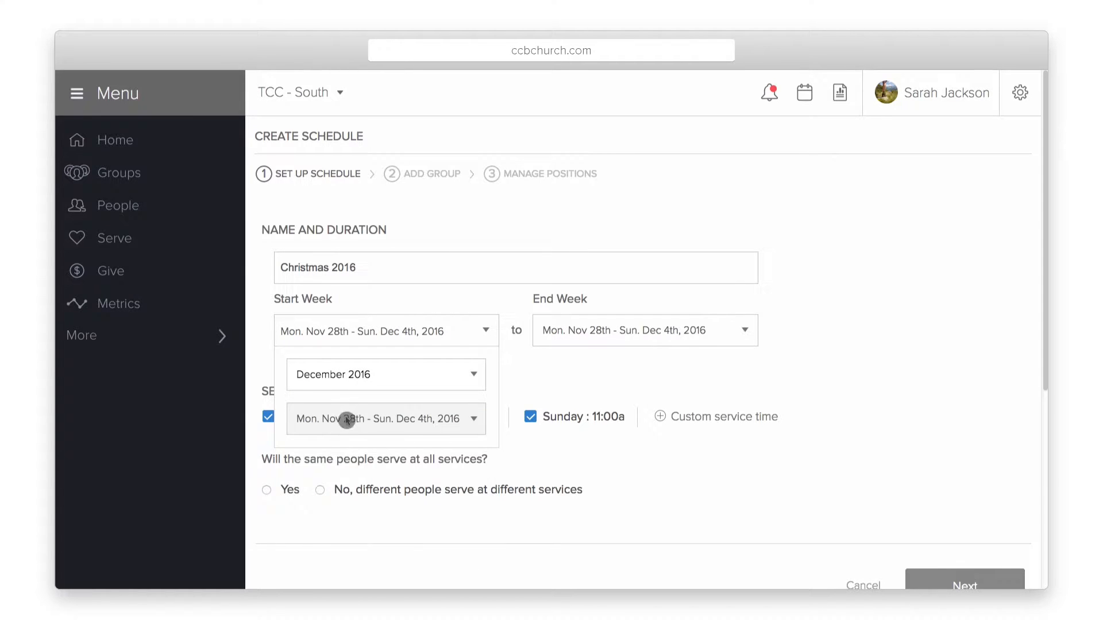
left_click(346, 418)
left_click(339, 472)
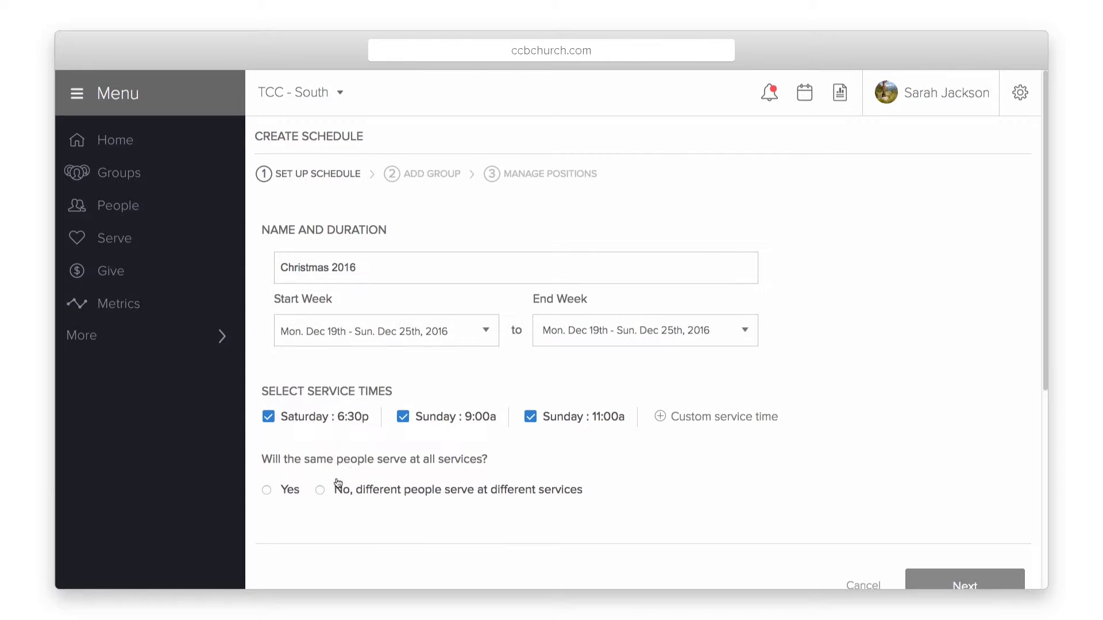
Step: Set the schedule's end week to Mon. Dec 26th, 2016 - Sun. Jan 1st, 2017
left_click(607, 330)
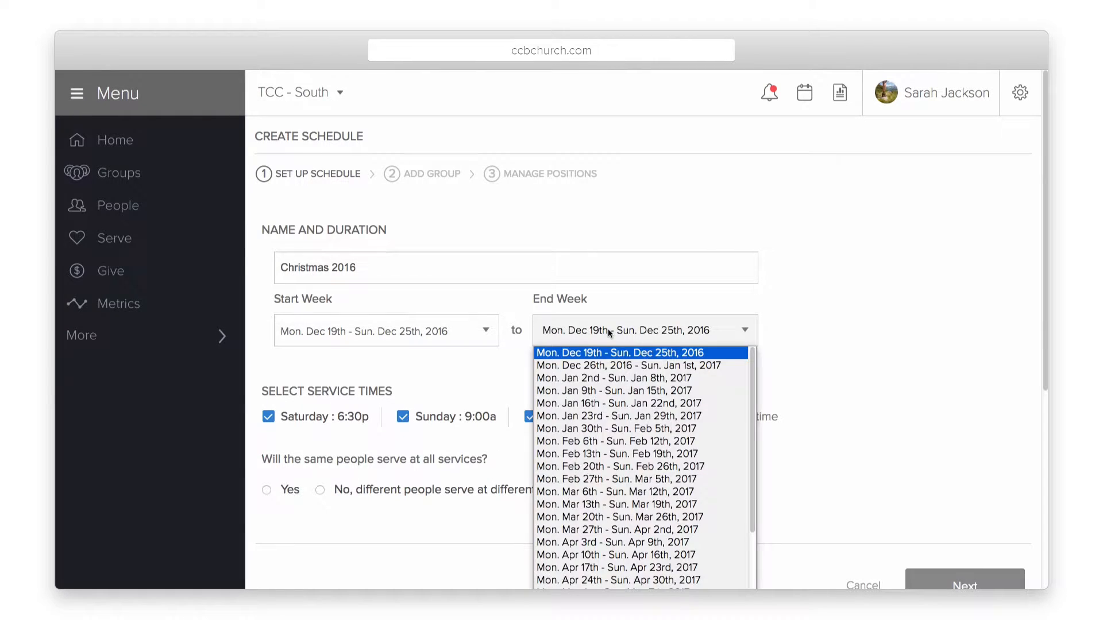
left_click(608, 332)
left_click(589, 339)
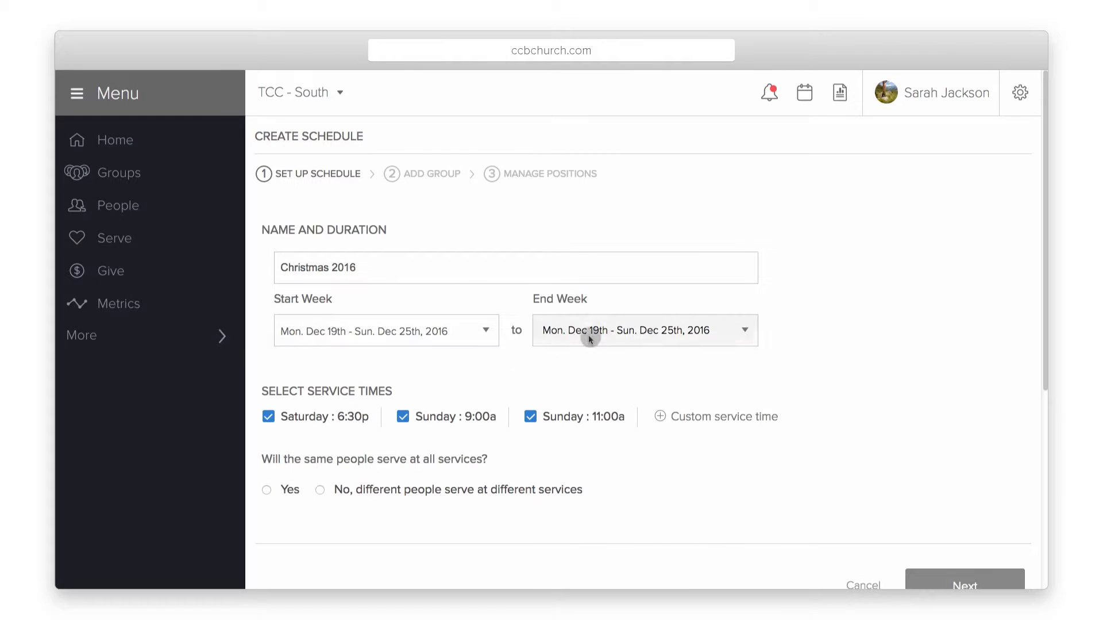
left_click(569, 370)
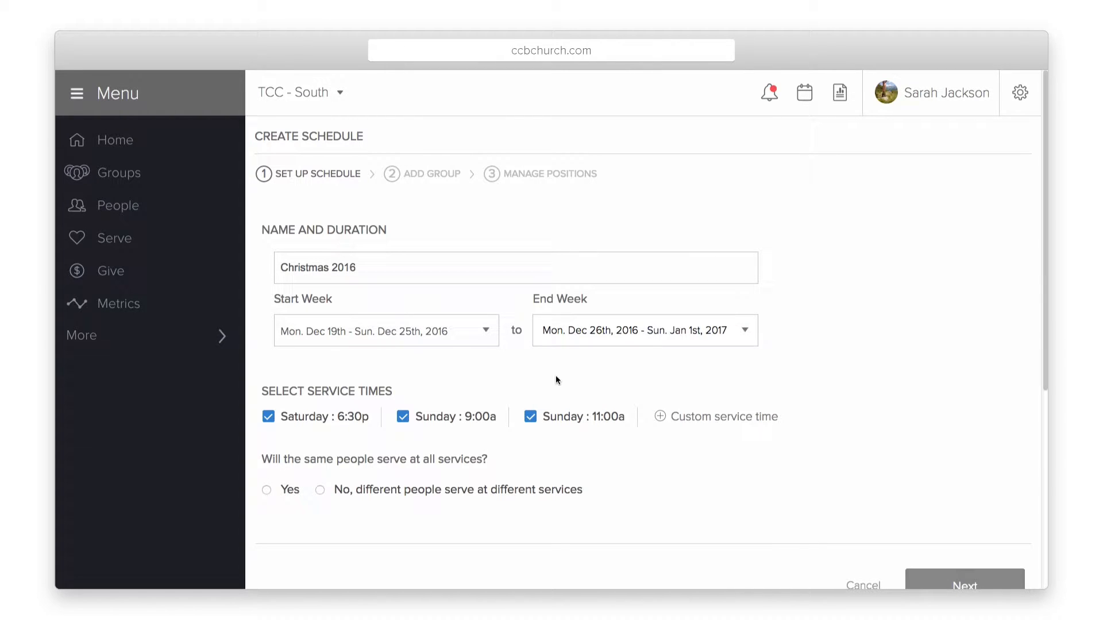
Step: Begin a custom service time on Saturday with a start time of 5:00 PM
left_click(268, 417)
left_click(676, 416)
left_click(547, 197)
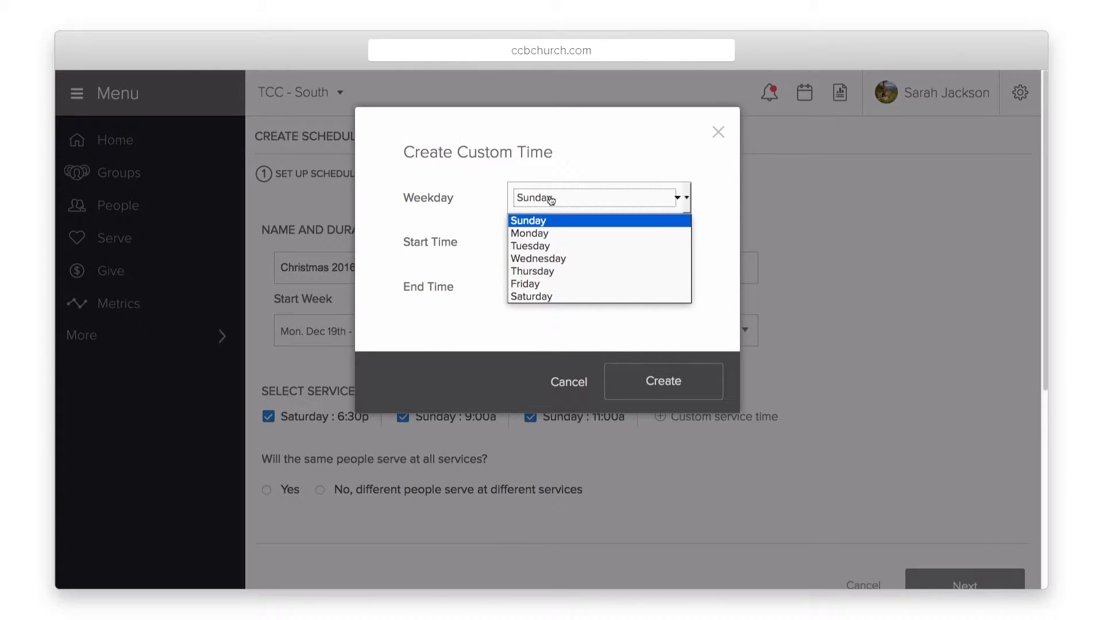
left_click(529, 297)
left_click(529, 249)
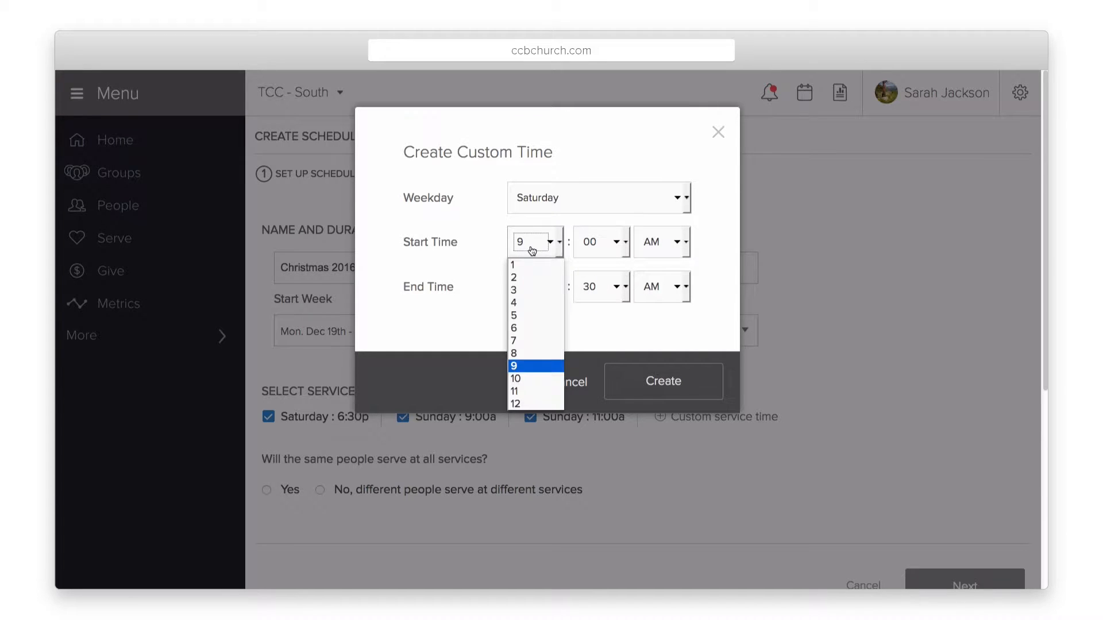
left_click(522, 321)
left_click(649, 246)
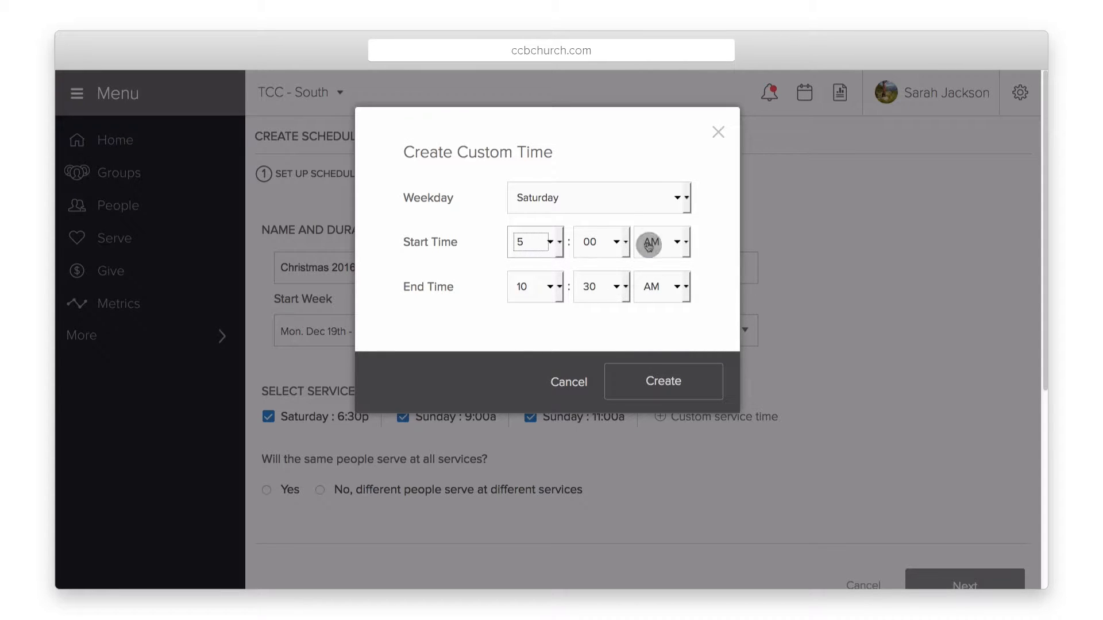
left_click(647, 274)
Step: Set a PM end time for the custom Saturday service and create it
left_click(534, 286)
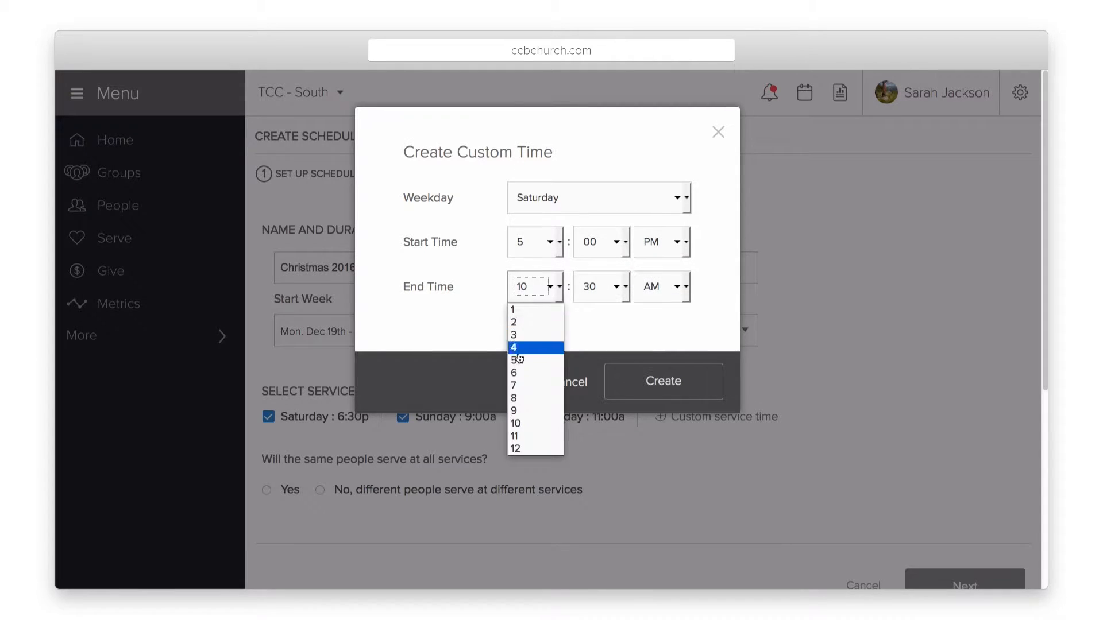
left_click(528, 384)
left_click(610, 296)
left_click(601, 311)
left_click(646, 290)
left_click(645, 322)
left_click(636, 374)
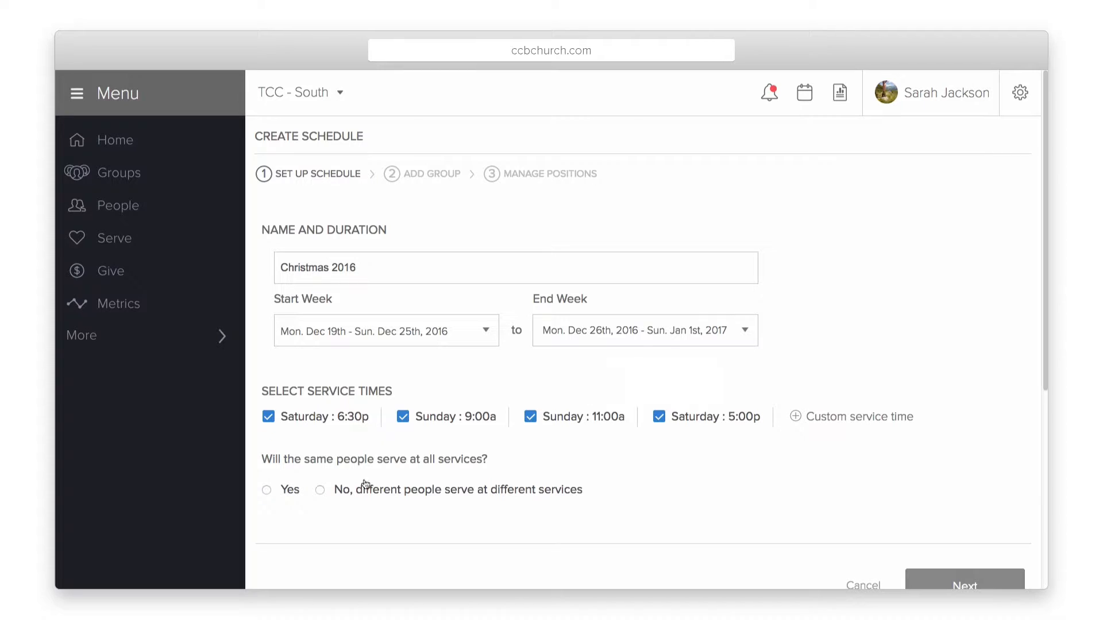
Step: Specify that different people serve at different services and continue to the group selection
left_click(319, 490)
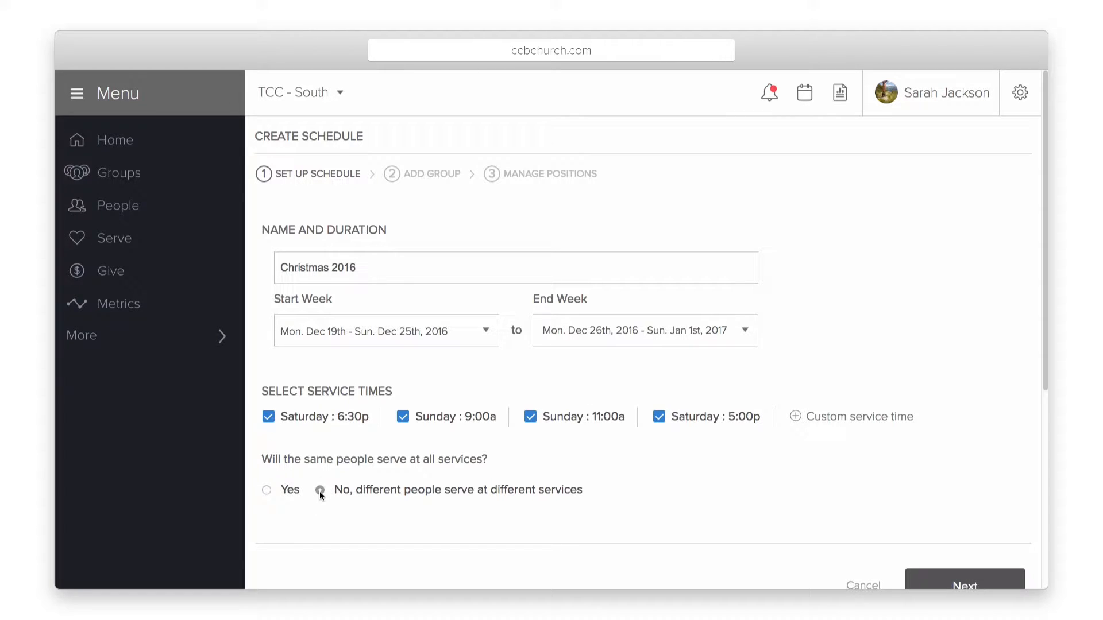
scroll(520, 432, "down", 3)
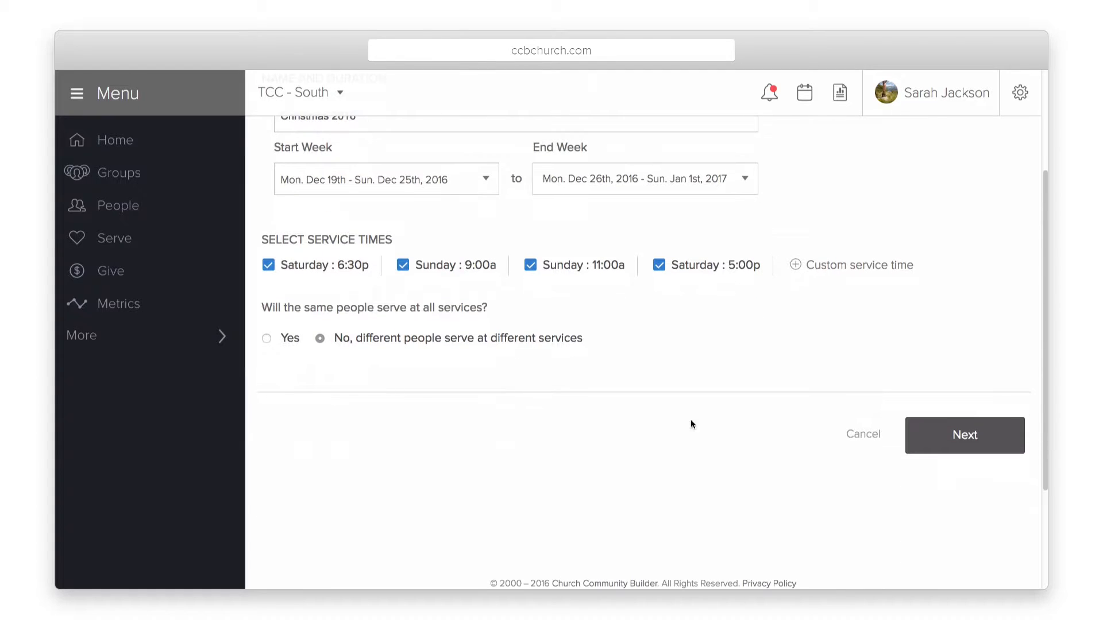
left_click(945, 448)
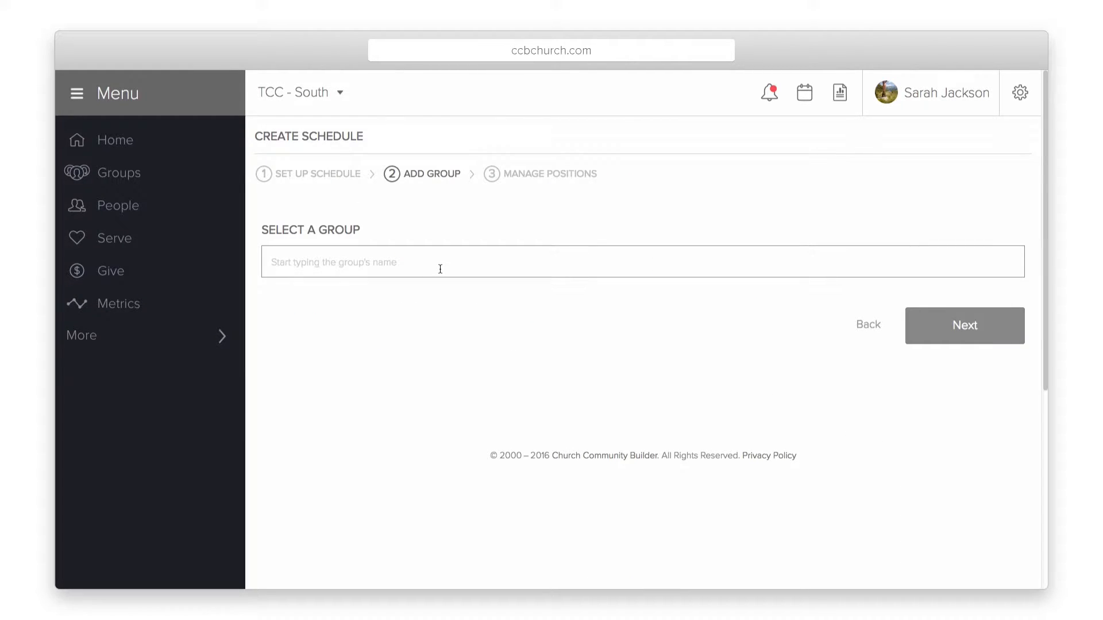
Step: Search for "childre", add the second Children's Ministry Volunteers group listed and continue to managing positions
type("childre")
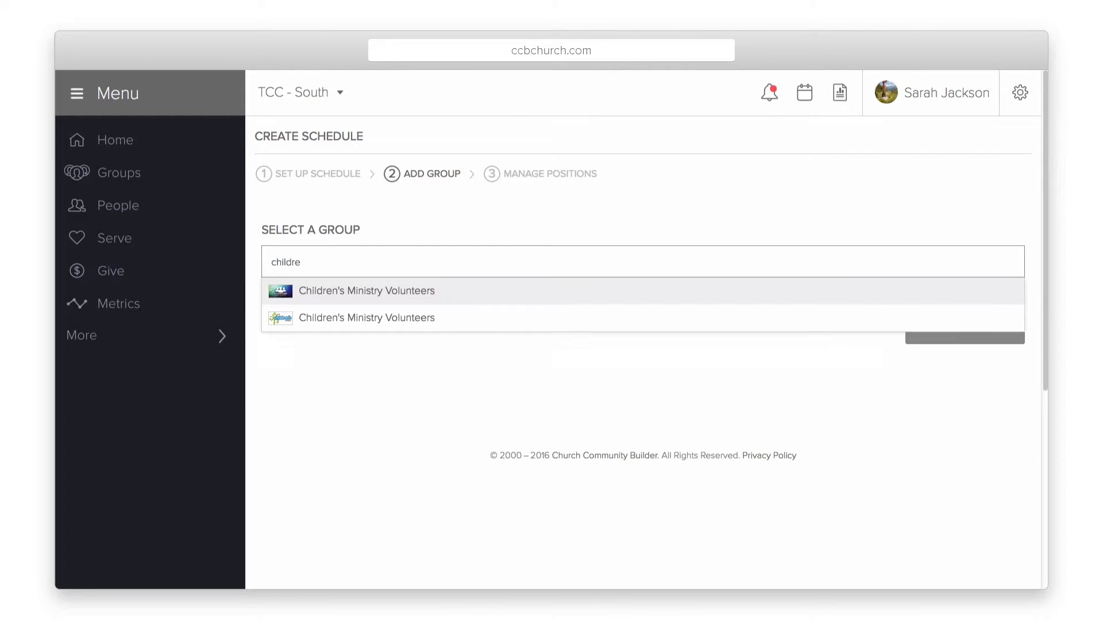
left_click(374, 317)
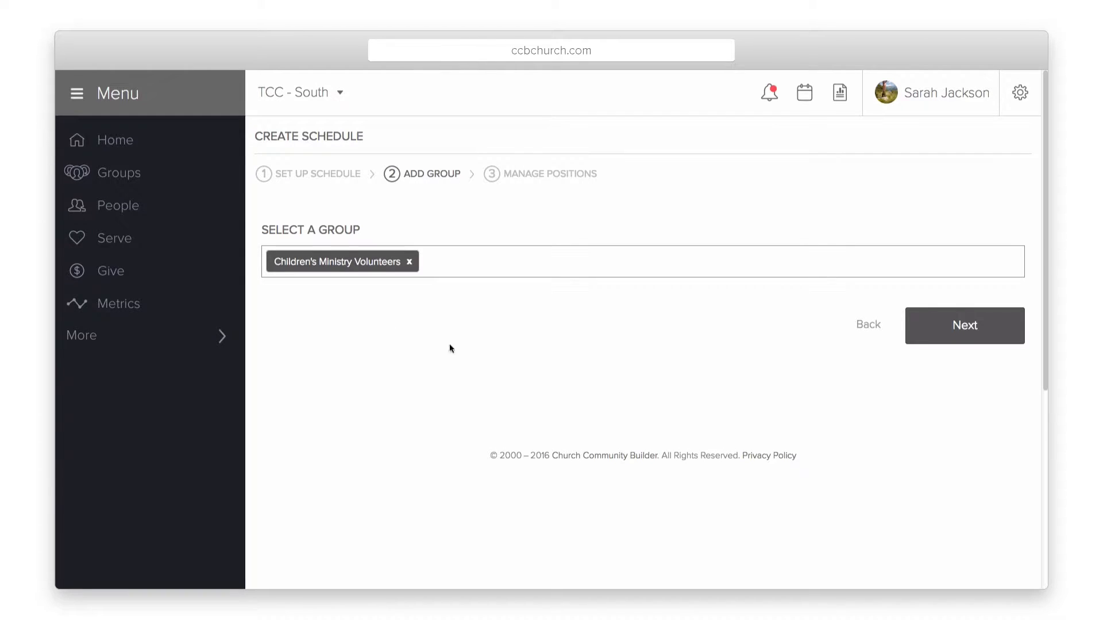
left_click(953, 328)
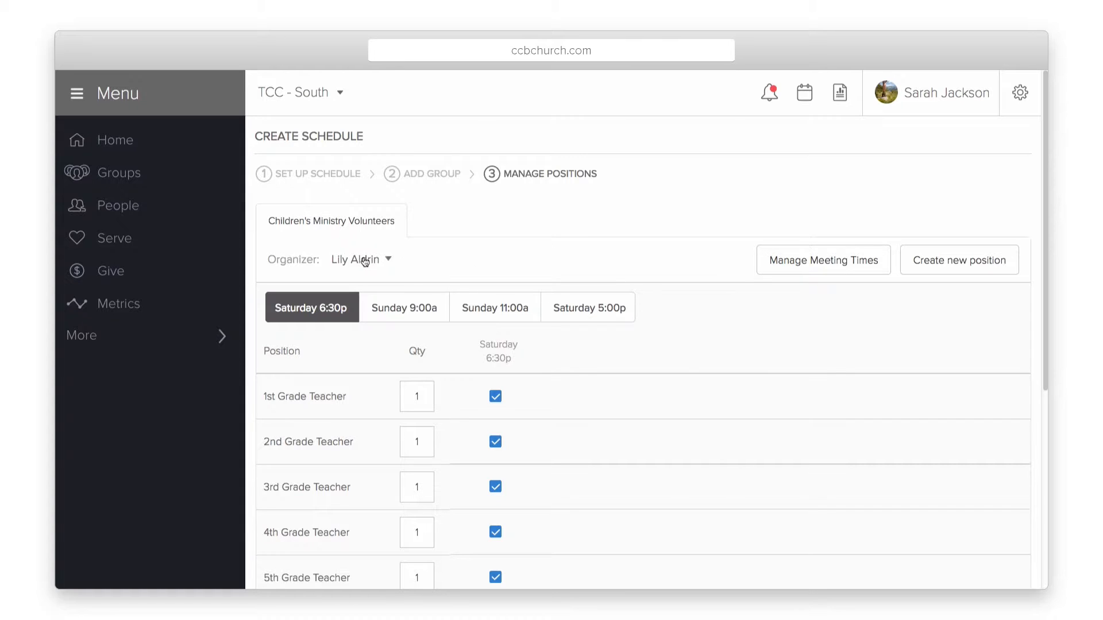
Step: Change the organizer of the Children's Ministry Volunteers schedule to the sixth member listed
left_click(389, 261)
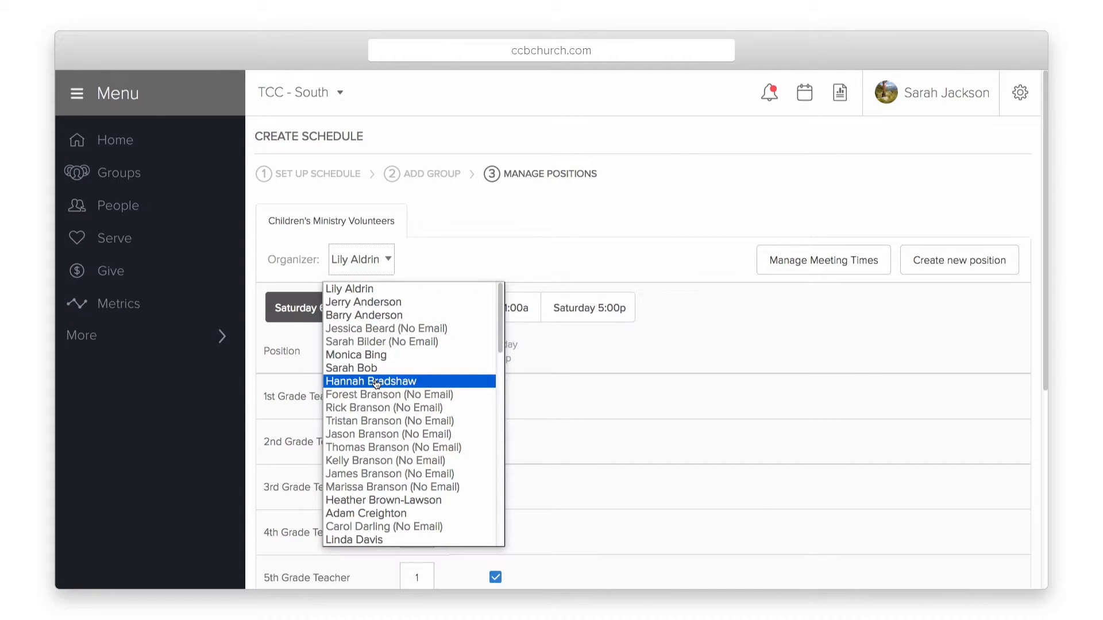
left_click(370, 355)
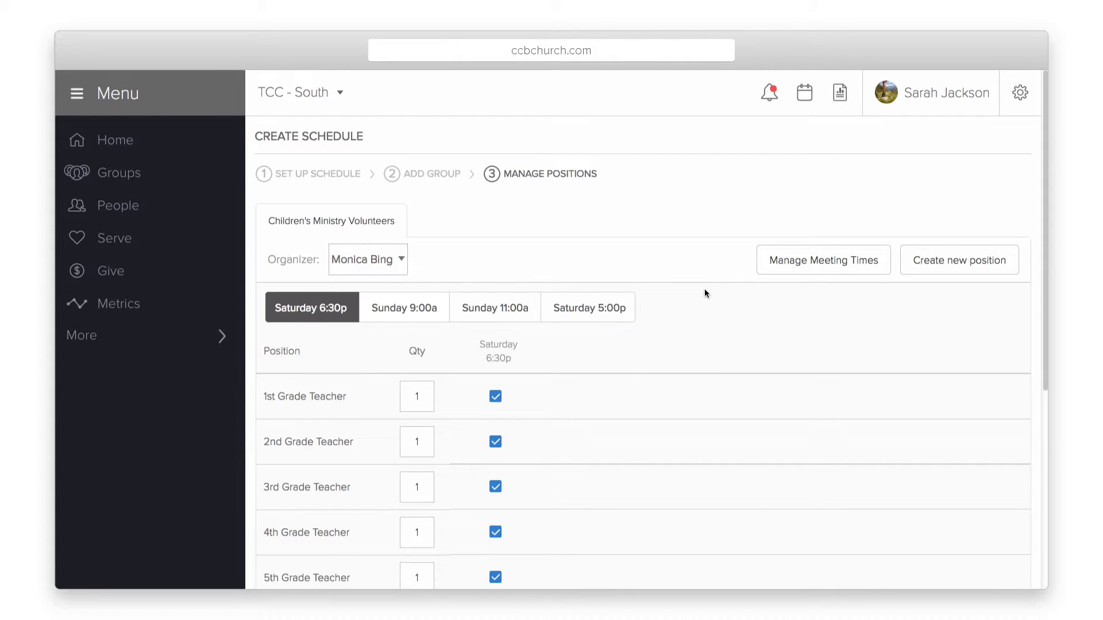
Step: Review the positions for the Sunday 9:00a, Sunday 11:00a and Saturday 5:00p services and return to Saturday 6:30p
left_click(423, 308)
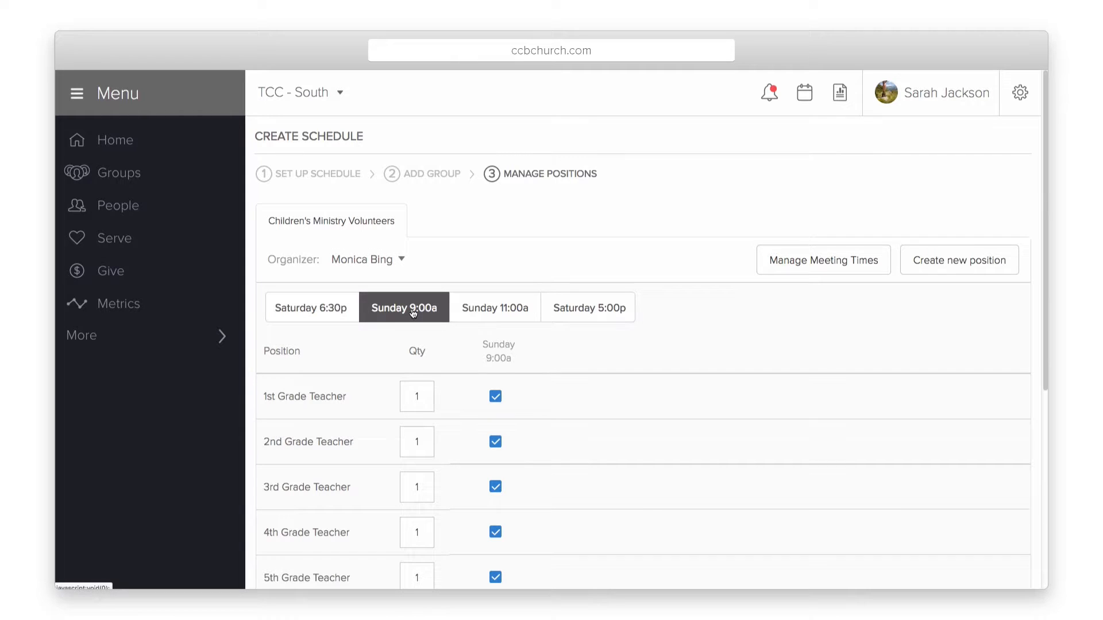
left_click(500, 310)
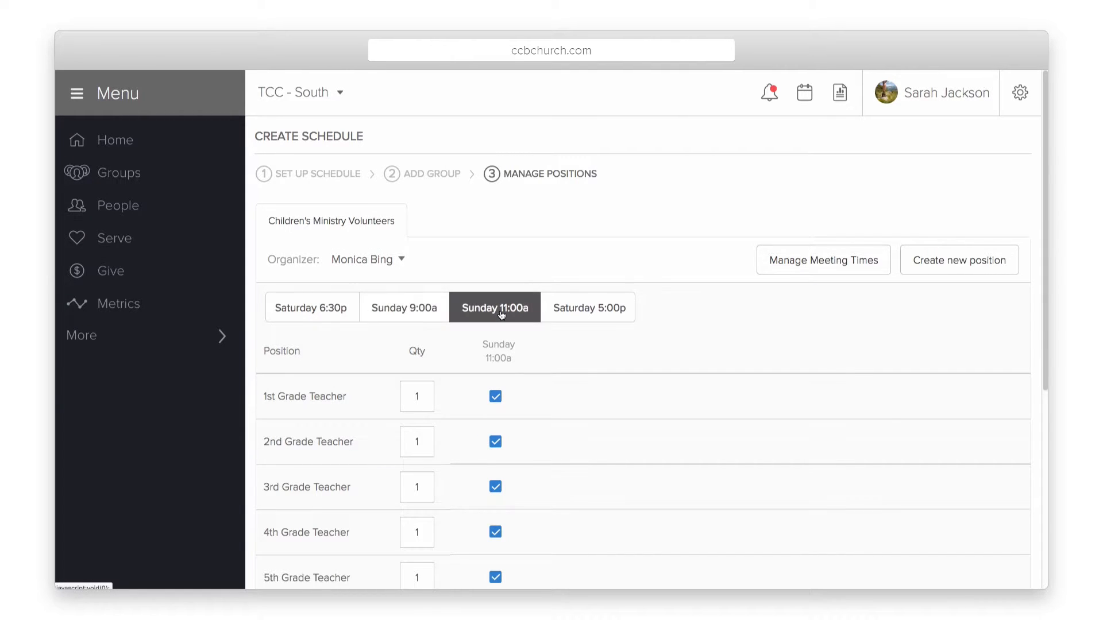
left_click(575, 315)
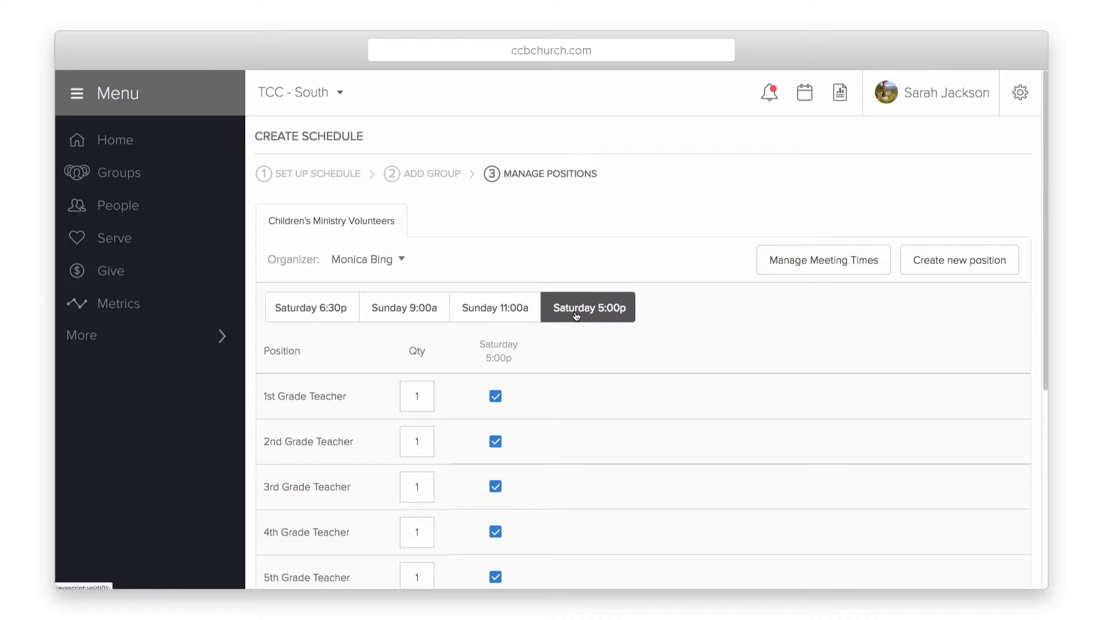
left_click(339, 307)
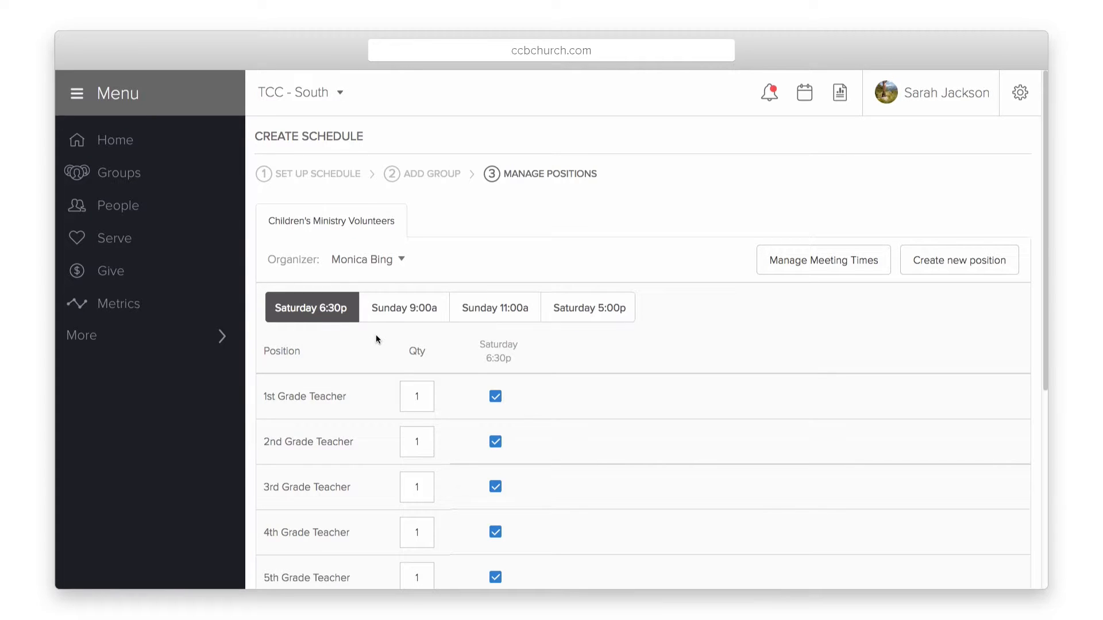
Step: For the Saturday 6:30p service, set the teacher quantities to 2 for 1st grade, 4 for 2nd grade and 3 for 3rd grade
scroll(384, 327, "down", 3)
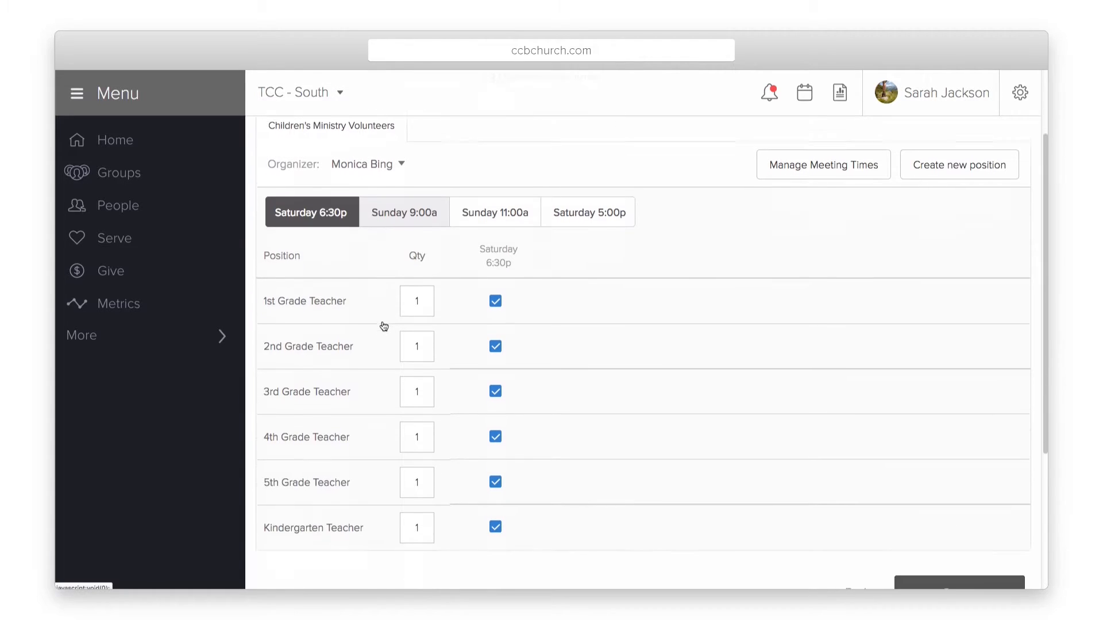
left_click(424, 309)
key("BackSpace")
type("2")
left_click(416, 338)
key("BackSpace")
type("4")
left_click(414, 381)
key("BackSpace")
type("3")
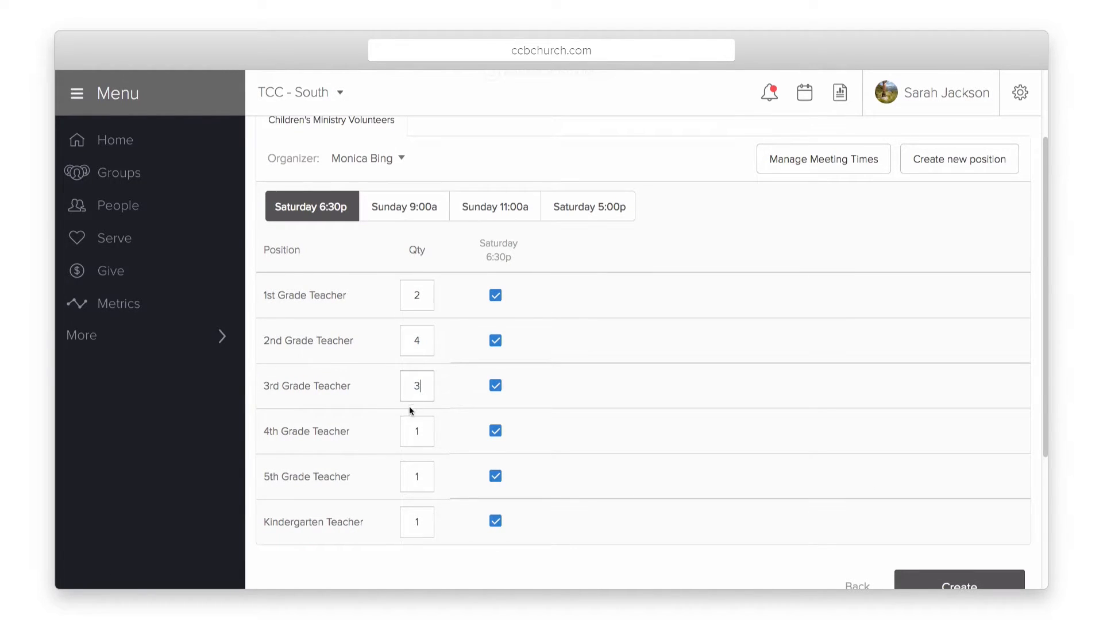
Step: Set the Kindergarten Teacher quantity to 4 for the Saturday 6:30p service
left_click(421, 424)
left_click(415, 477)
double_click(432, 521)
type("4")
Step: Add a "Parent Dropoff" meeting time on Saturday from 4:40p to 4:55p
scroll(622, 373, "up", 3)
left_click(784, 241)
type("Parent Dropoff")
key("Tab")
key("s")
key("Tab")
type("4:40p")
key("Tab")
type("4:55p")
key("Tab")
key("Return")
Step: Add a "Parent Pickup" meeting time on Saturday from 6:00p to 6:15p and save the meeting times
type("Parent Pickup")
key("Tab")
key("s")
key("Tab")
type("6:00p")
key("Tab")
type("6:15p")
key("Tab")
left_click(680, 350)
Step: Exclude the 1st, 2nd, 3rd and 4th Grade Teachers from the Parent Dropoff meeting time
left_click(736, 371)
left_click(736, 417)
scroll(619, 364, "down", 4)
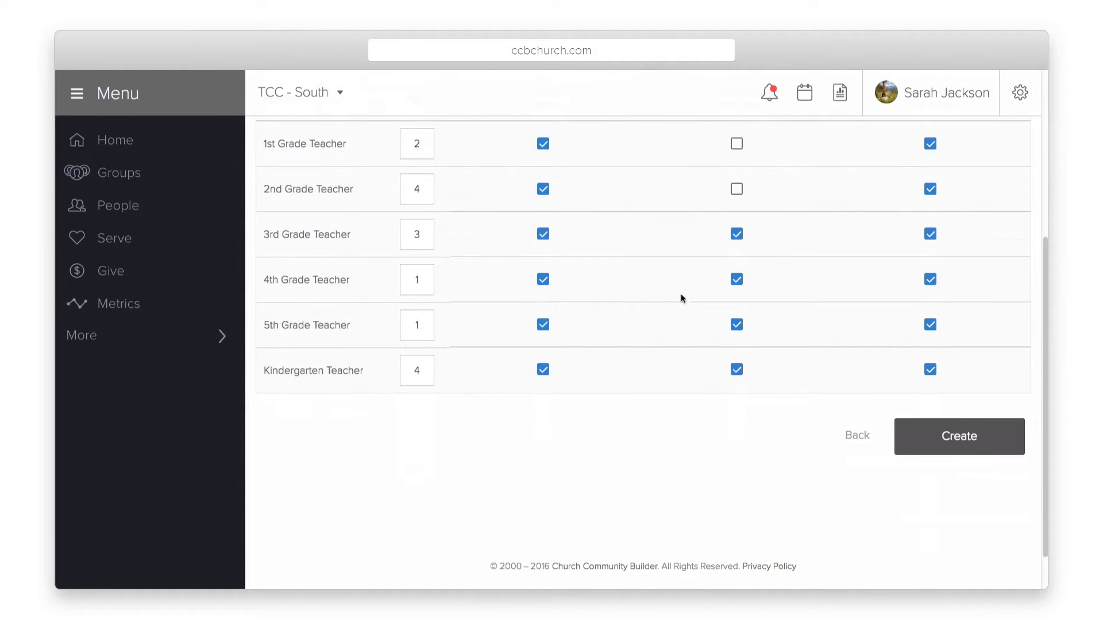
left_click(737, 234)
left_click(736, 279)
scroll(722, 280, "up", 1)
scroll(722, 274, "up", 3)
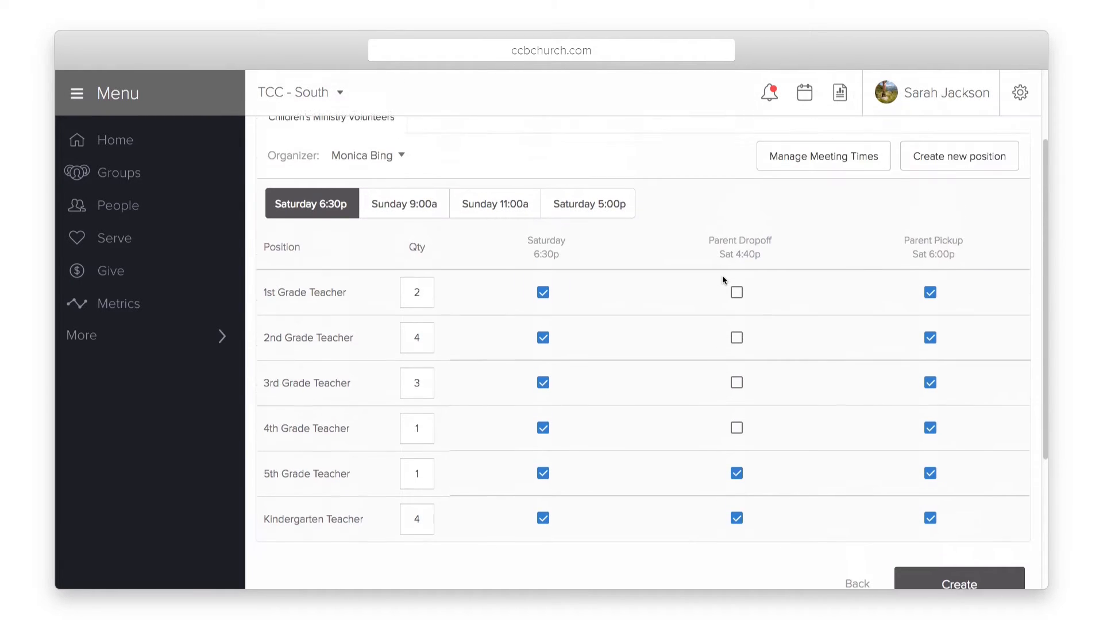
Step: Start a new position named "Kindergarten Helper" with the description "Helps the teachers" and the type Application Required
scroll(722, 275, "up", 2)
left_click(925, 259)
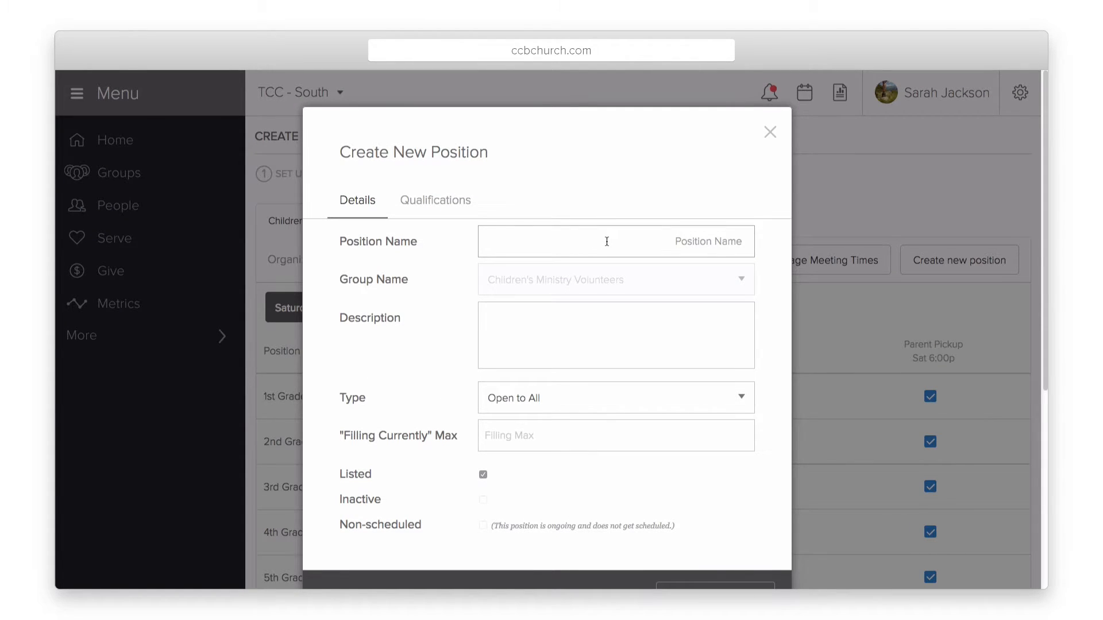
type("Kindergarten Helper")
key("Tab")
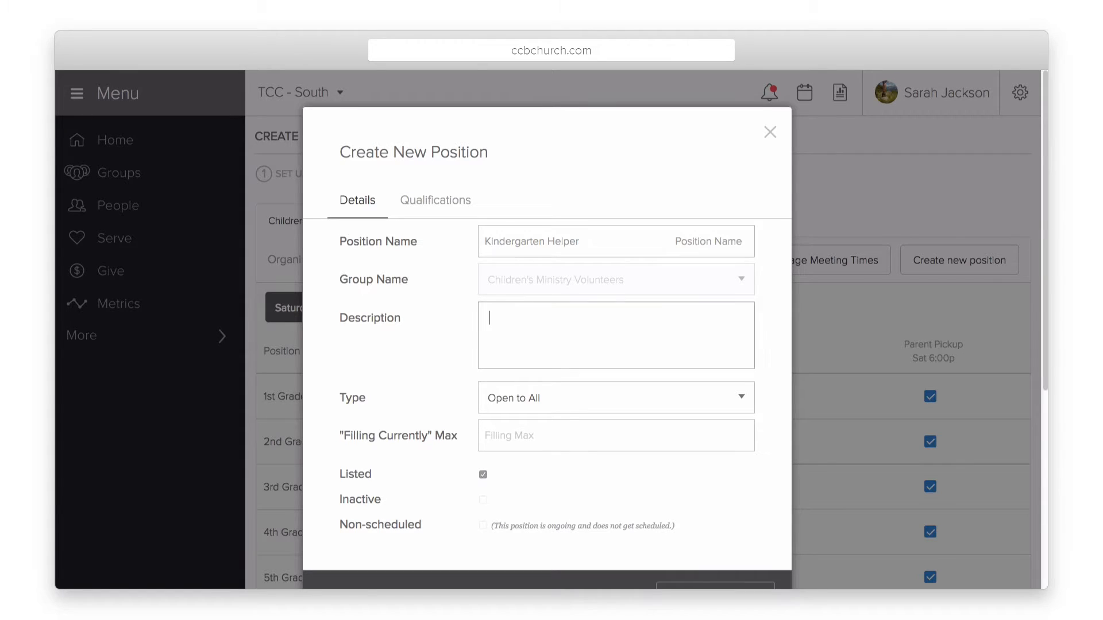
type("Helps the teachers")
left_click(532, 393)
left_click(517, 434)
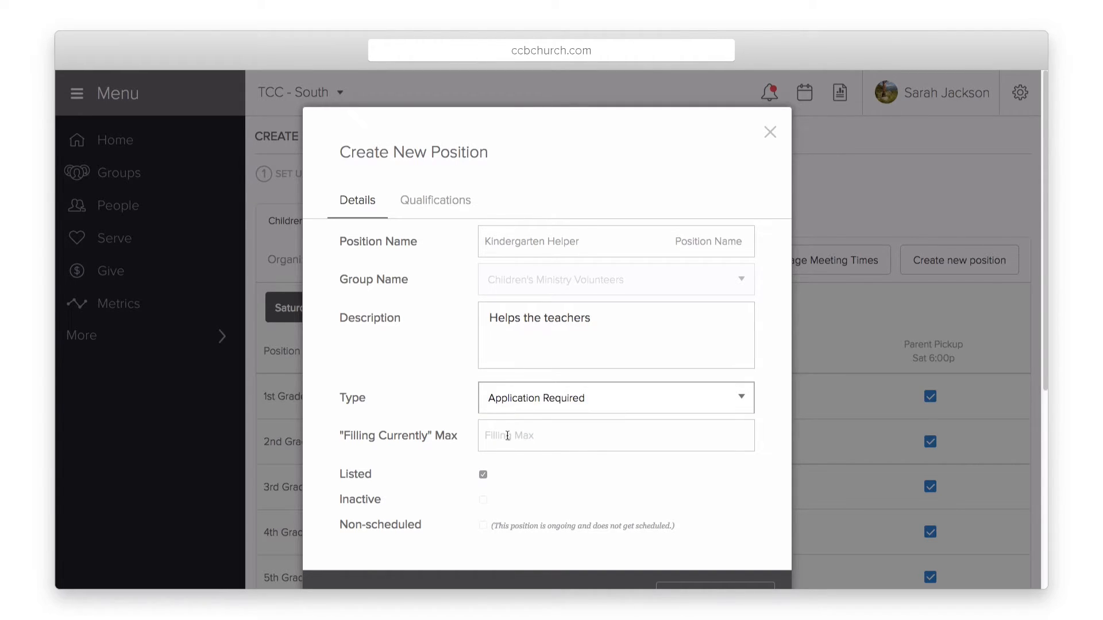
Step: Add two spiritual gifts, including Helps, as qualifications for the Kindergarten Helper and save the position
left_click(425, 204)
left_click(404, 241)
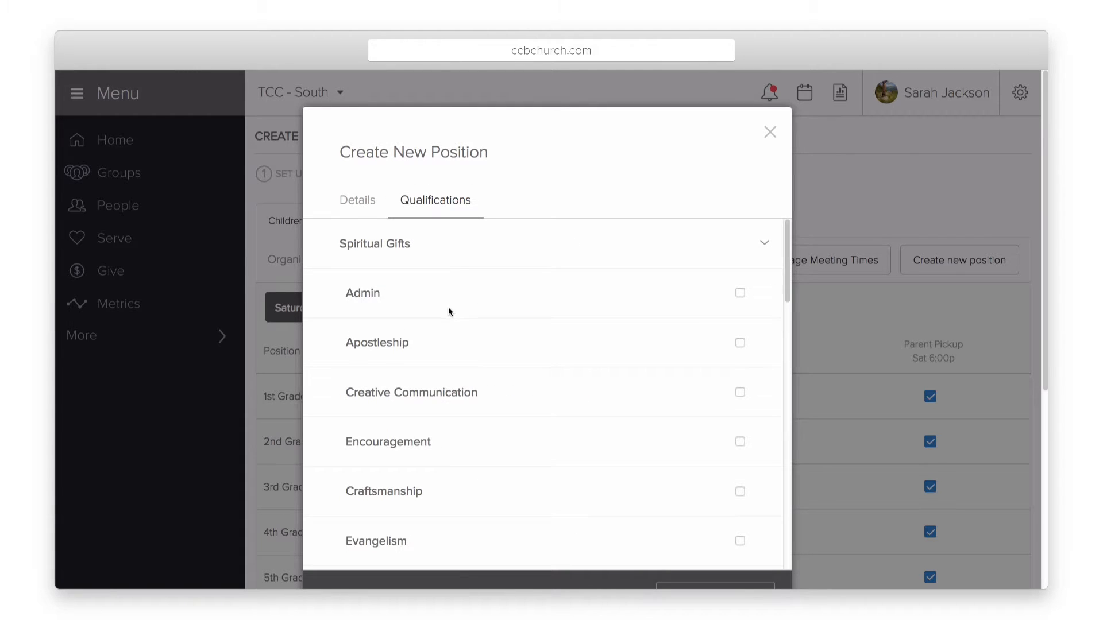
scroll(448, 310, "down", 3)
scroll(517, 287, "down", 1)
left_click(738, 263)
scroll(600, 336, "down", 5)
left_click(739, 290)
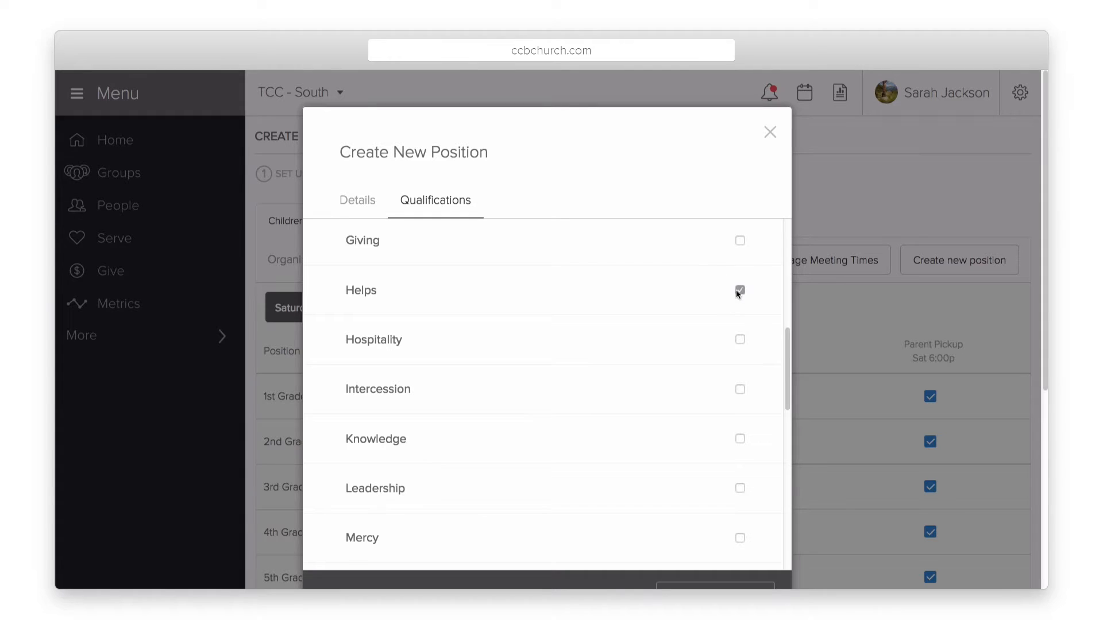
scroll(632, 293, "up", 8)
left_click(539, 246)
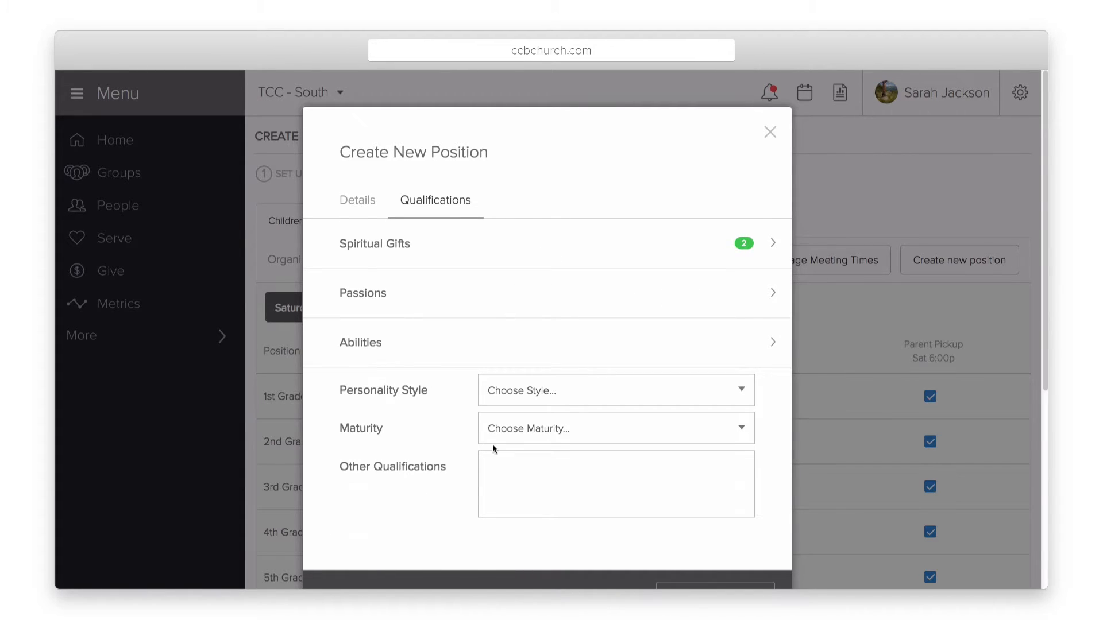
scroll(520, 439, "down", 3)
left_click(715, 485)
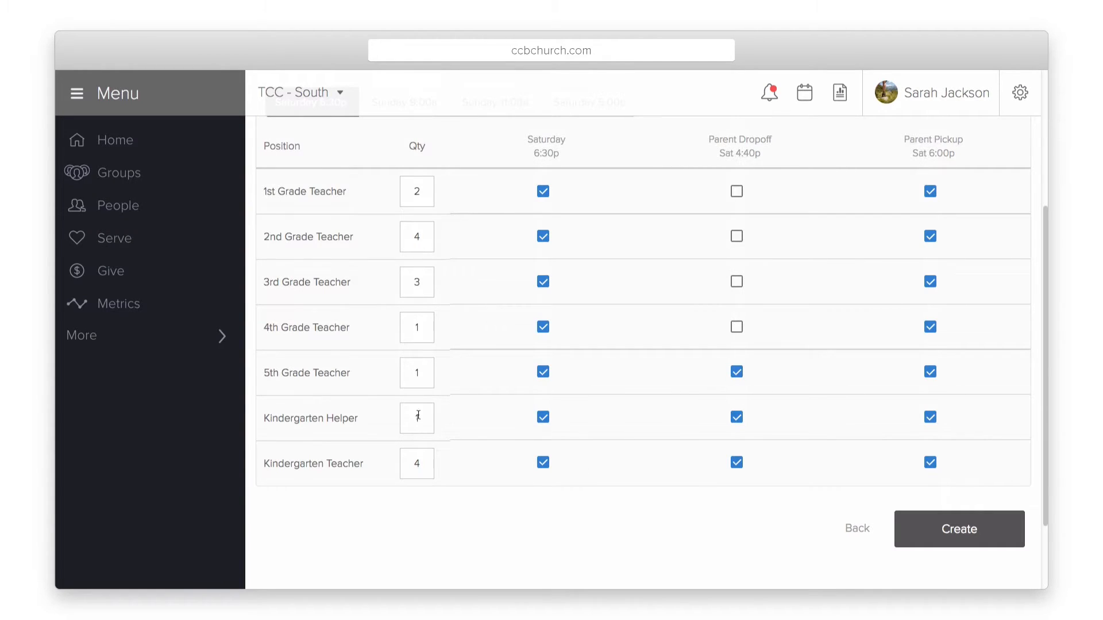
Step: Set the Kindergarten Helper quantity to 2 for the Saturday 6:30p service and create the schedule
double_click(419, 418)
type("2")
scroll(696, 475, "down", 2)
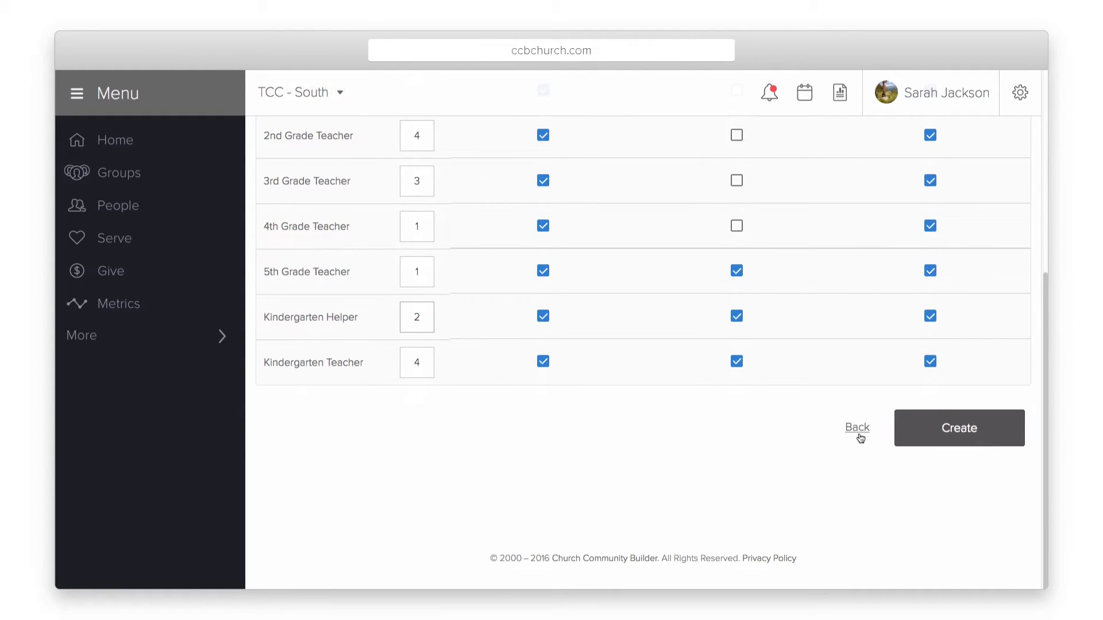
left_click(960, 433)
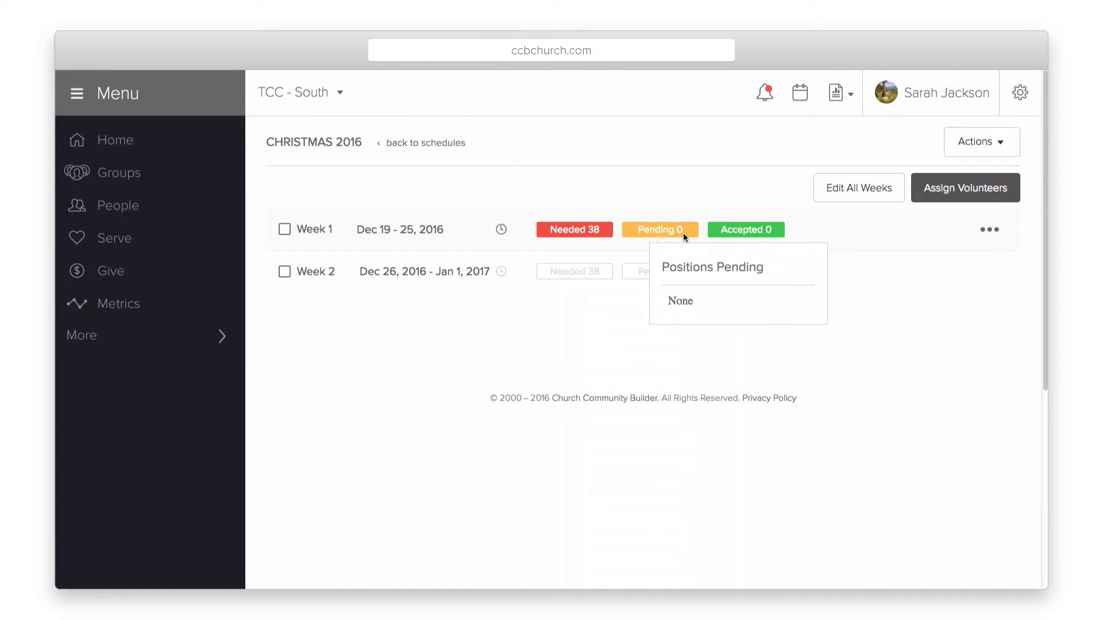
left_click(962, 149)
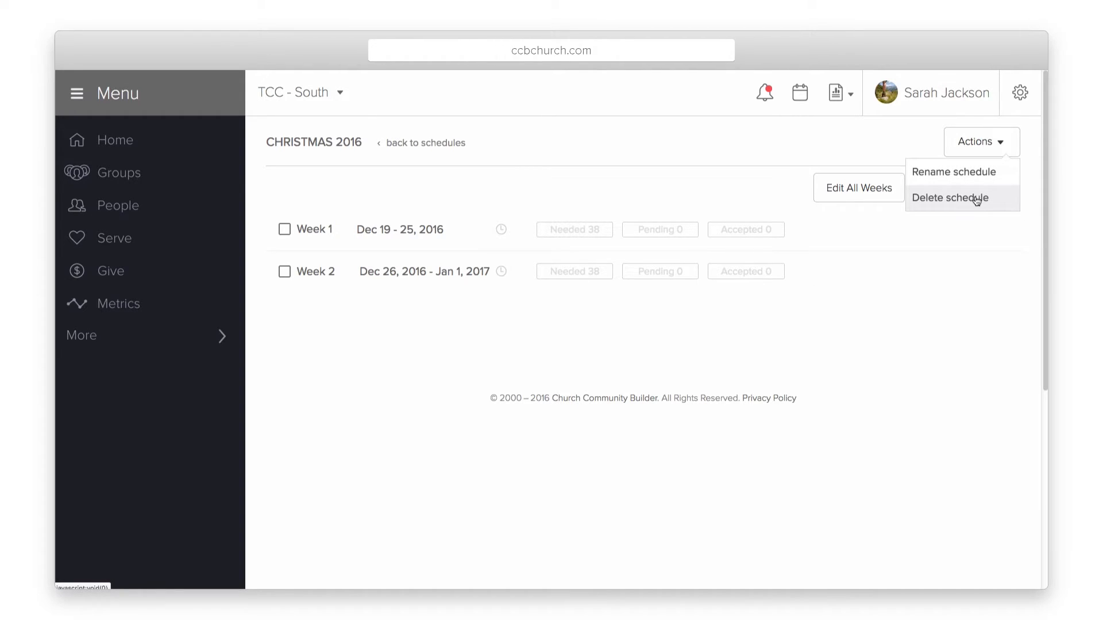
left_click(974, 144)
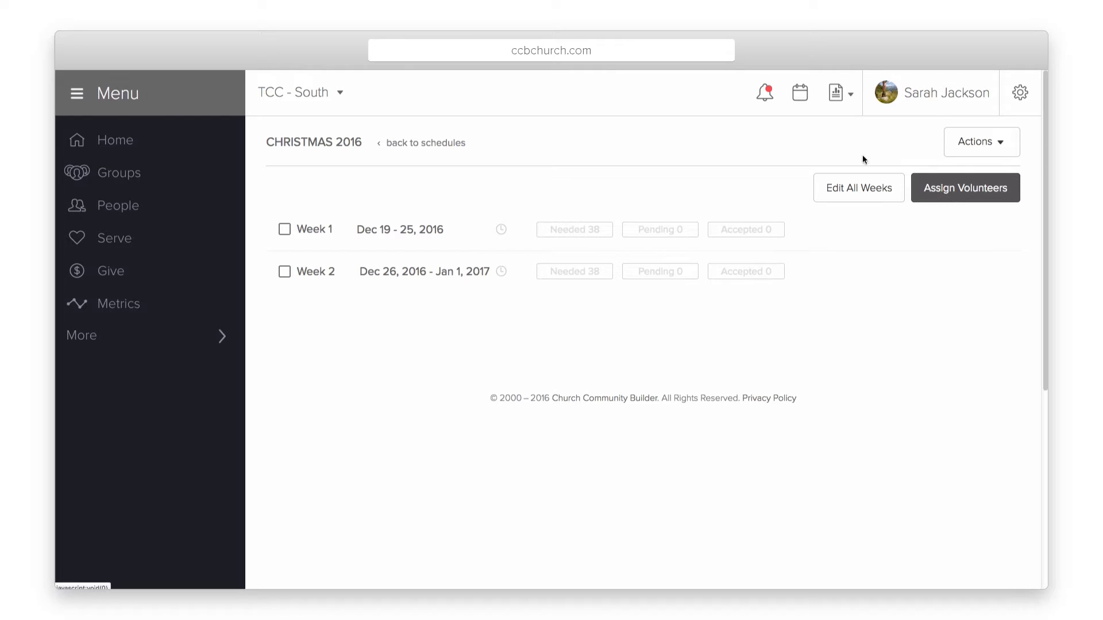
Step: Select only Week 1 of the Christmas 2016 schedule and open it for editing
left_click(284, 230)
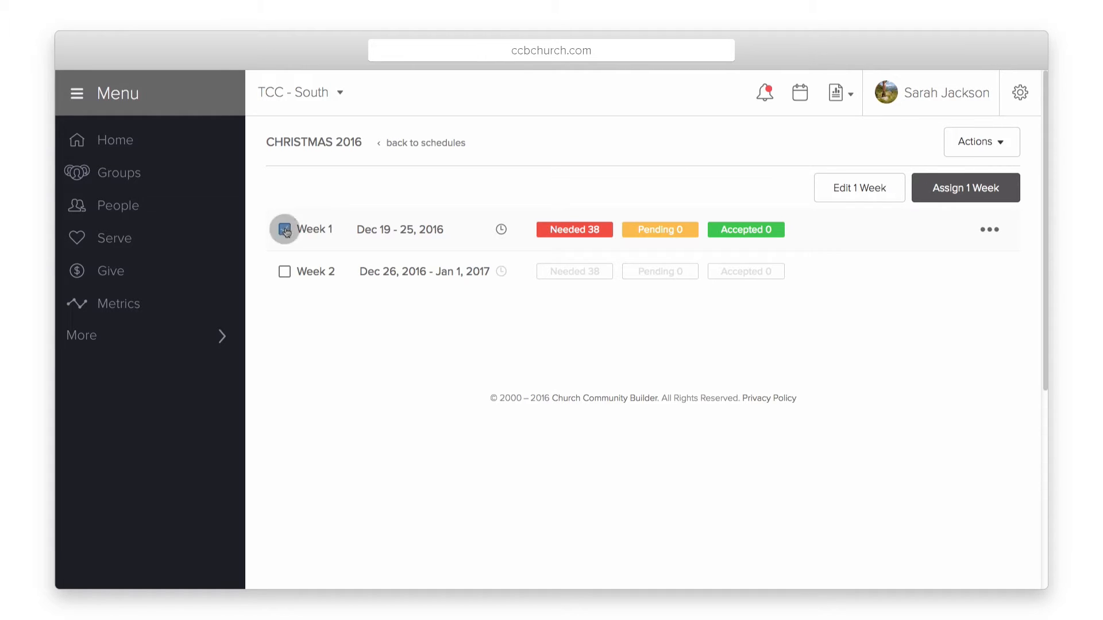
left_click(284, 231)
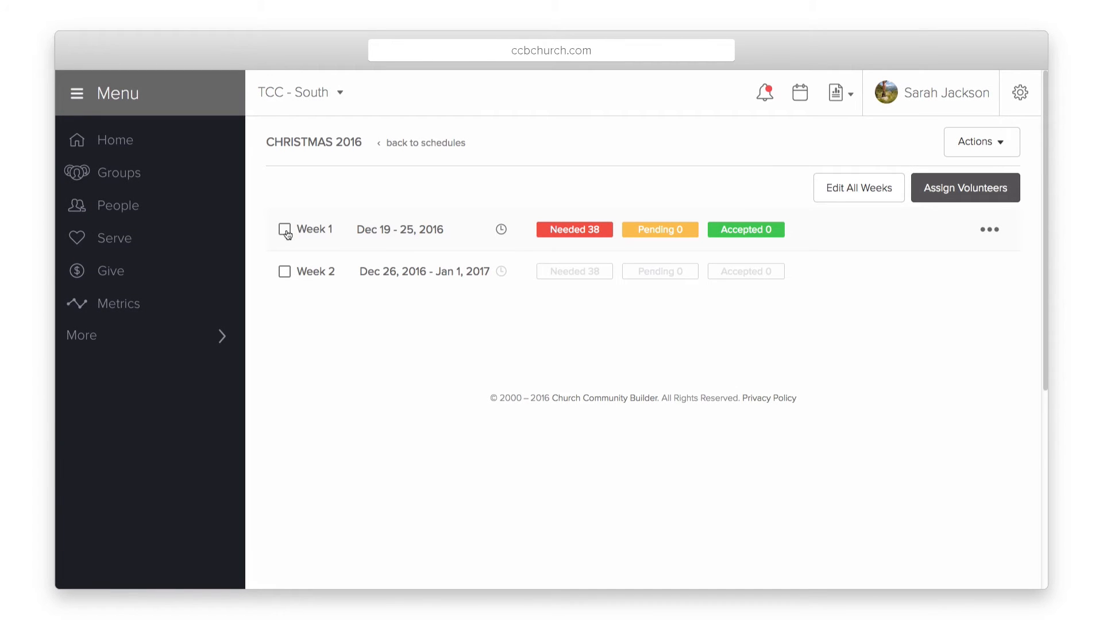
left_click(285, 230)
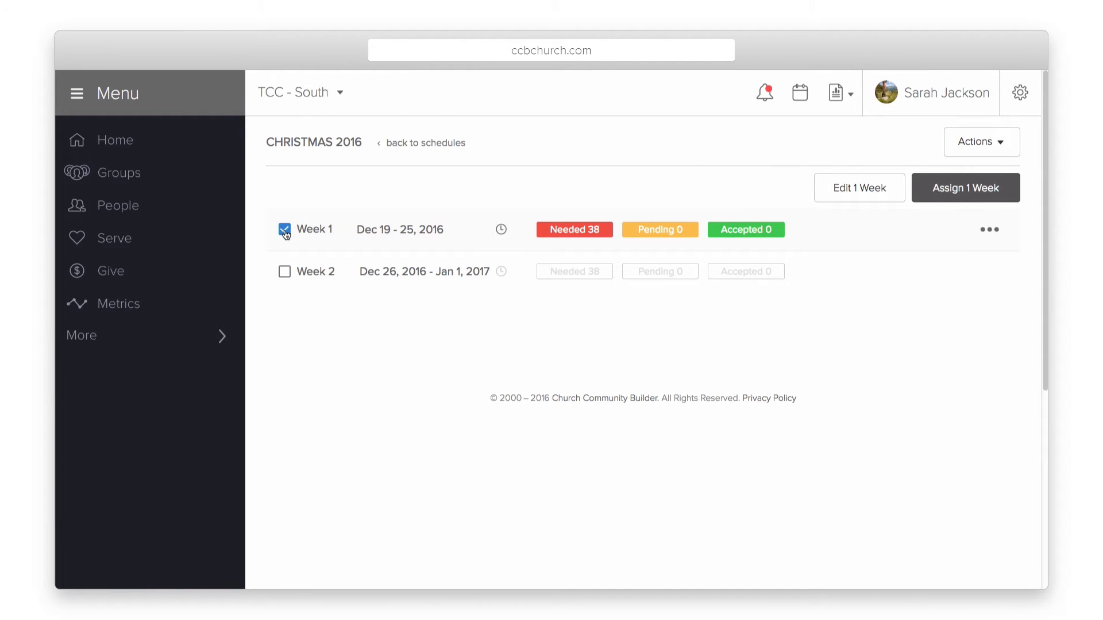
left_click(284, 272)
left_click(284, 272)
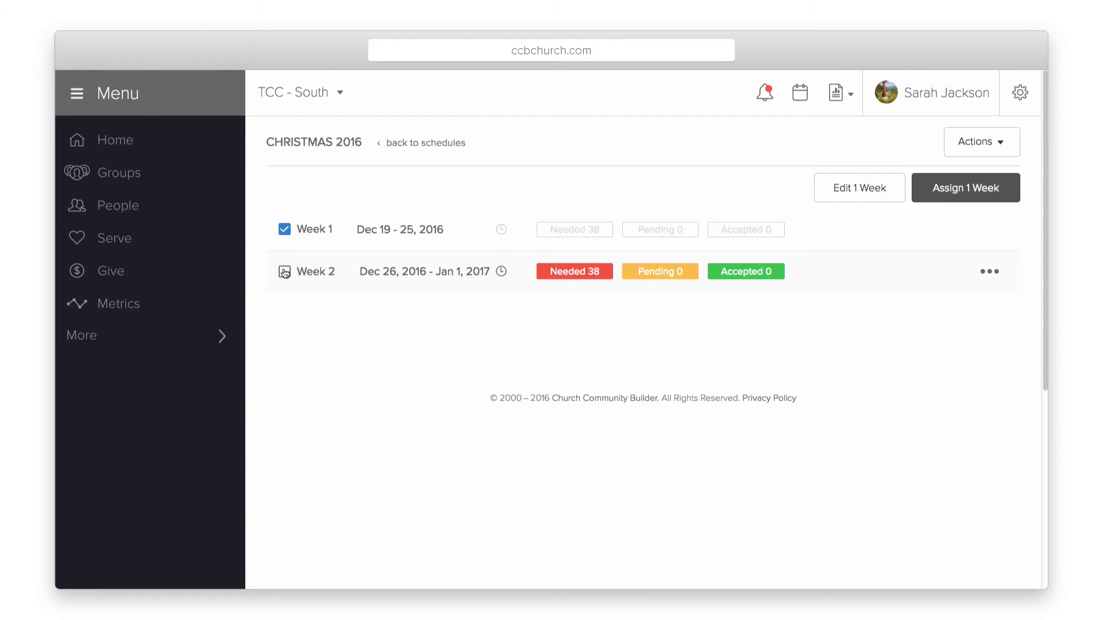
left_click(988, 230)
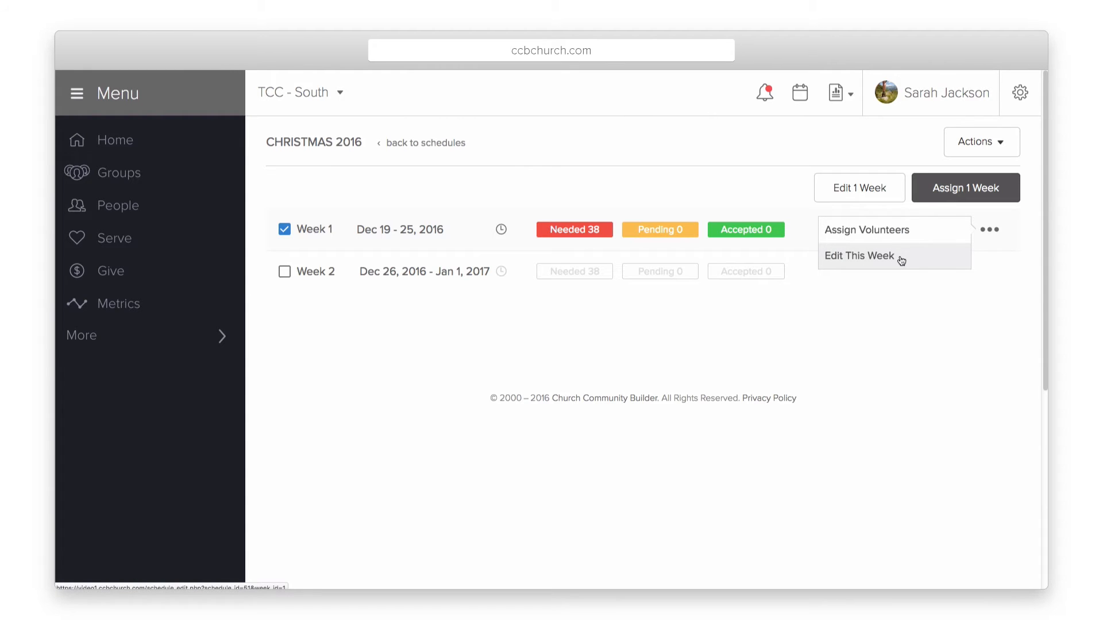
left_click(987, 228)
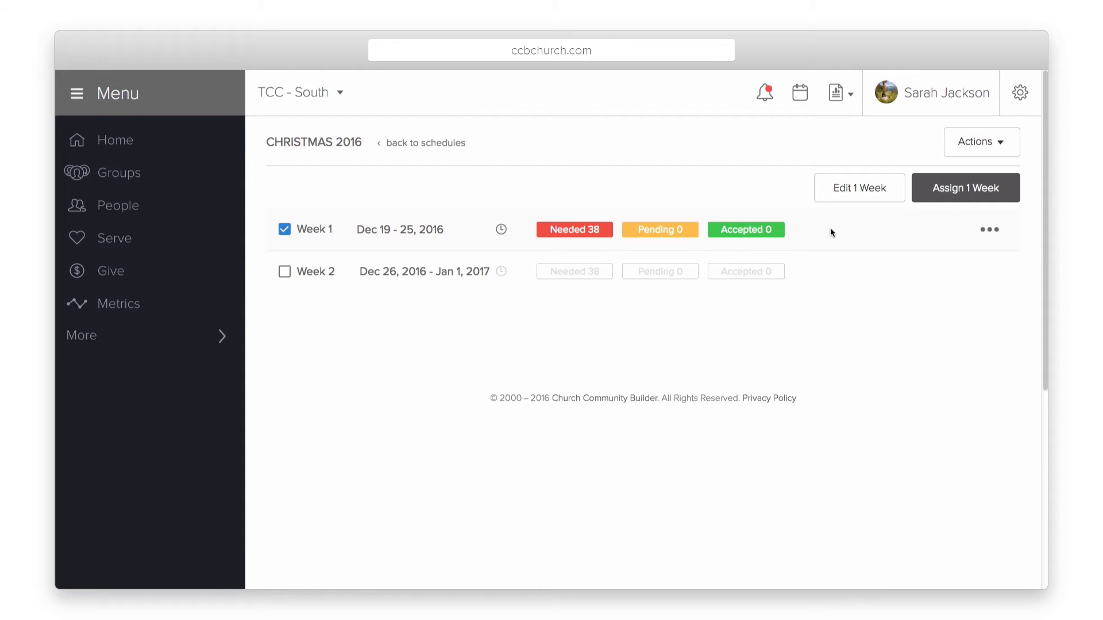
left_click(862, 190)
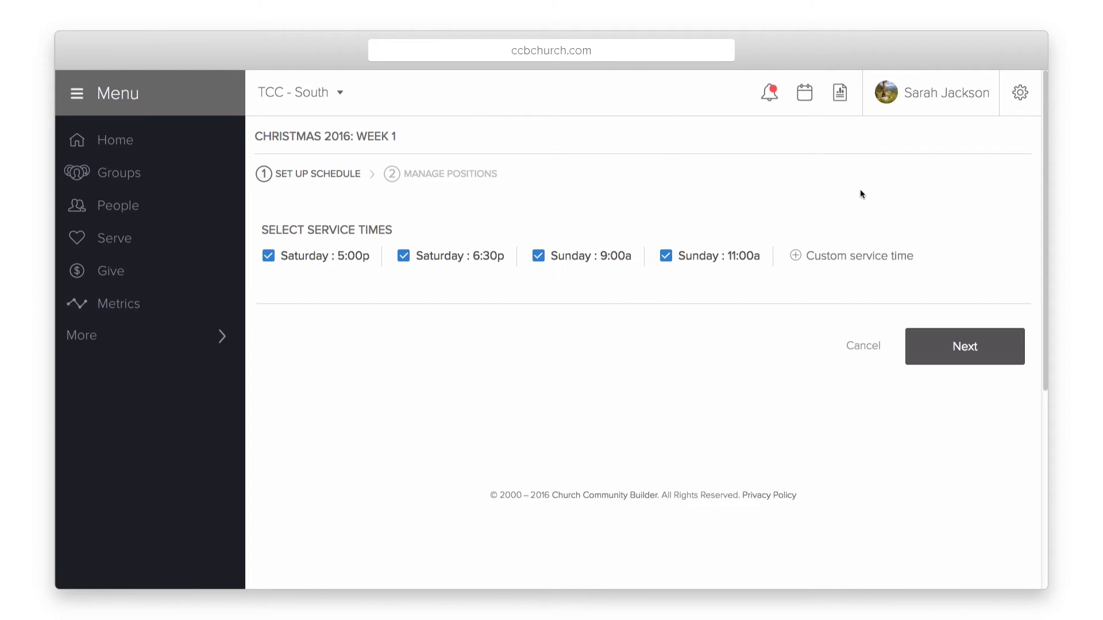
Step: Go to the position management of Week 1, check its organizer and positions, and save the week
left_click(450, 173)
left_click(387, 260)
left_click(355, 371)
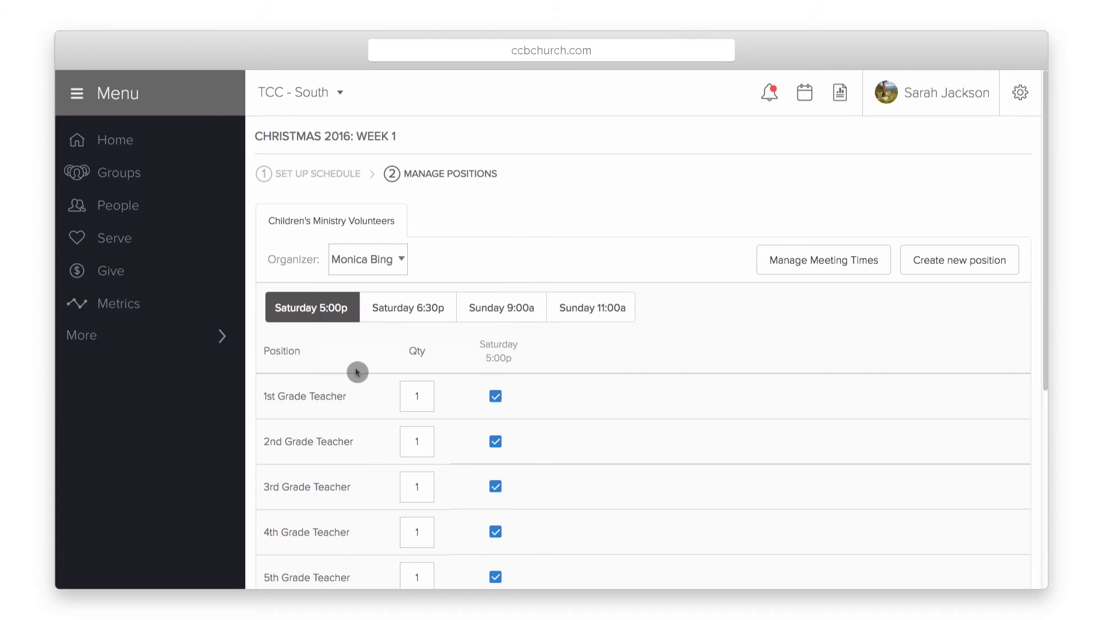
scroll(659, 353, "down", 5)
left_click(952, 428)
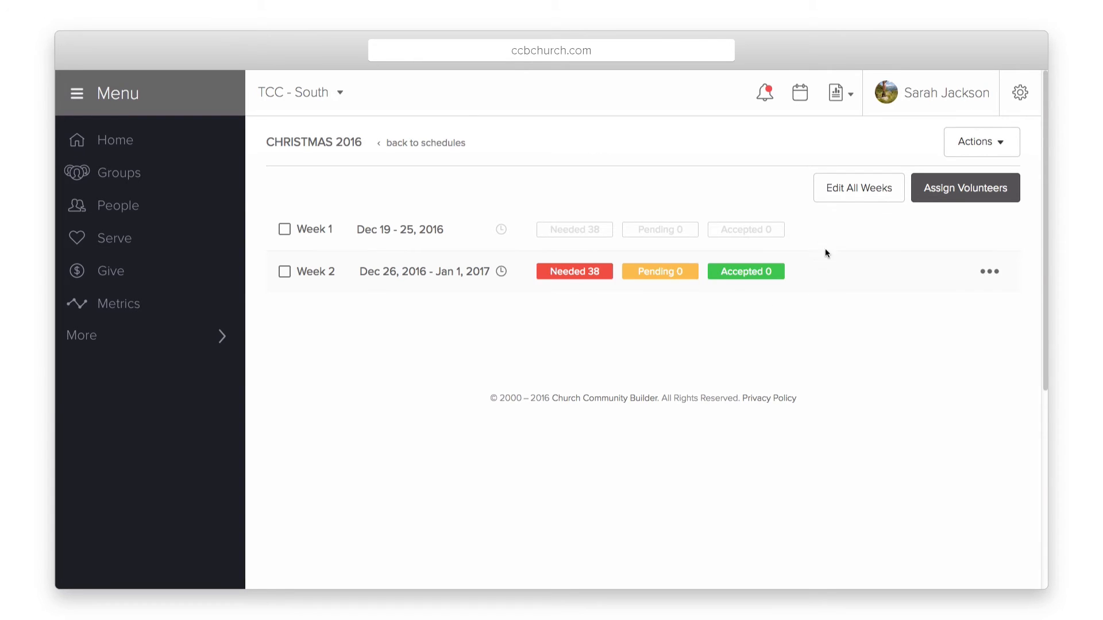
left_click(845, 197)
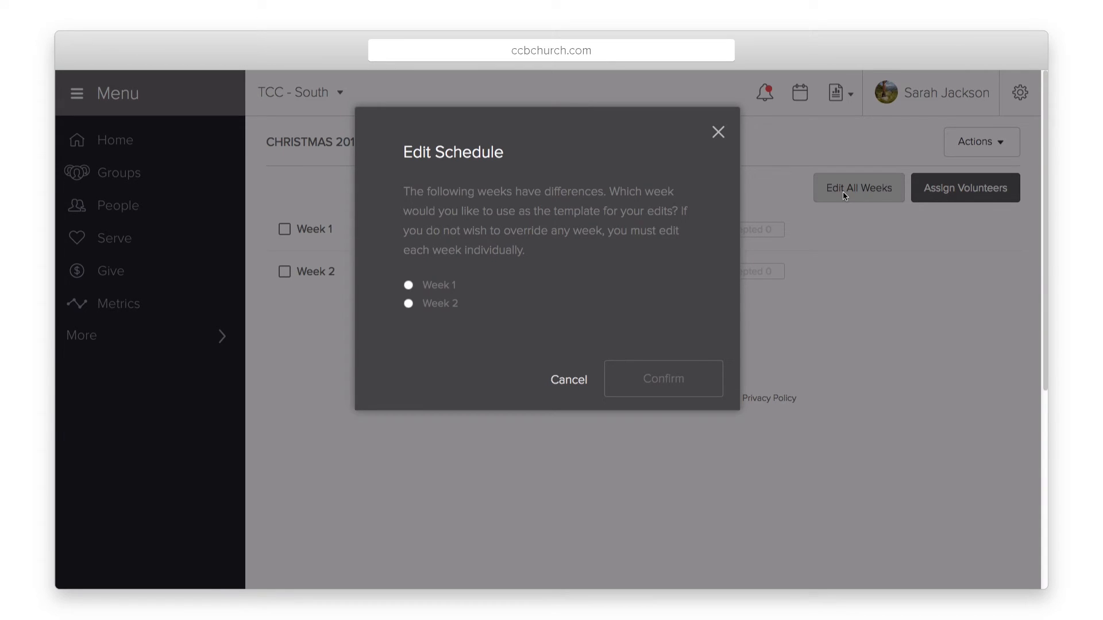
left_click(409, 286)
left_click(409, 304)
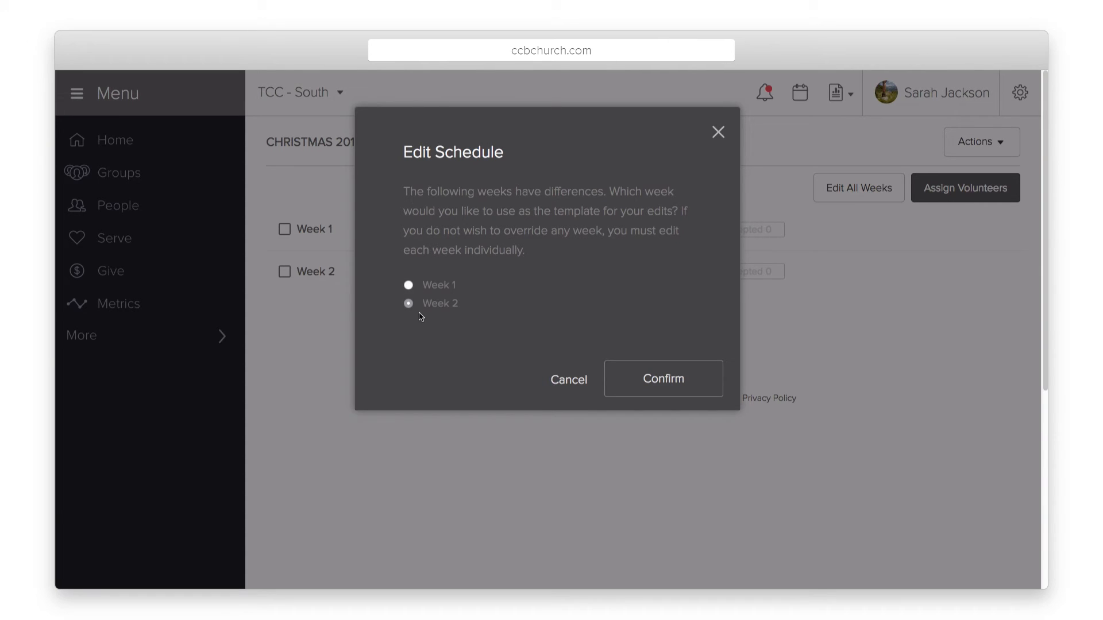
left_click(560, 386)
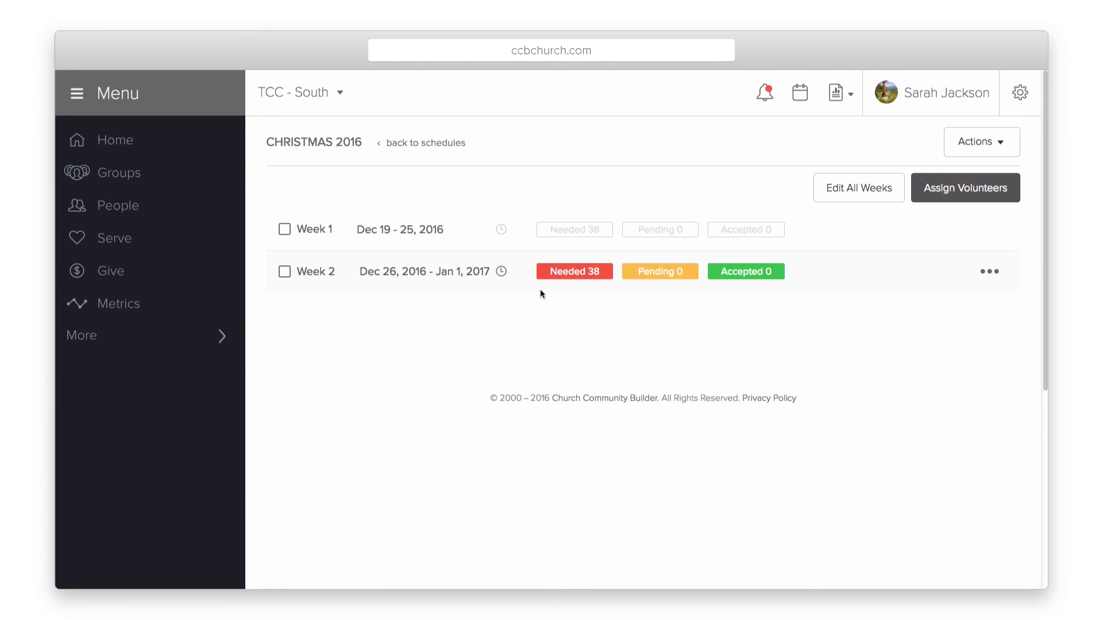
Step: Check Week 2's needed positions, pending positions, service times and available week actions
mouse_move(560, 271)
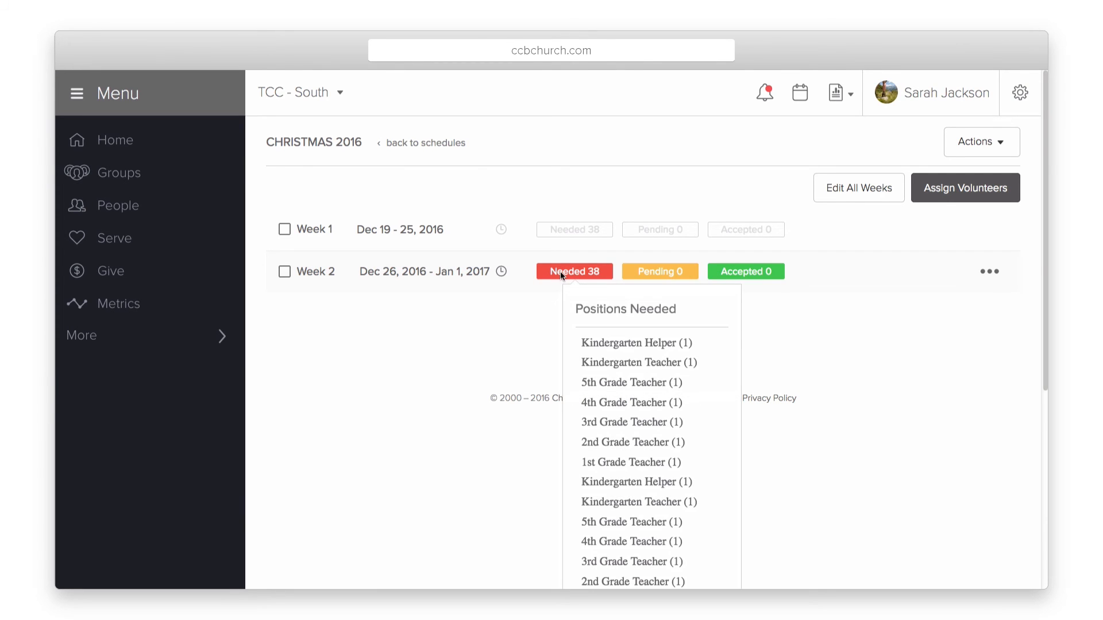
mouse_move(653, 271)
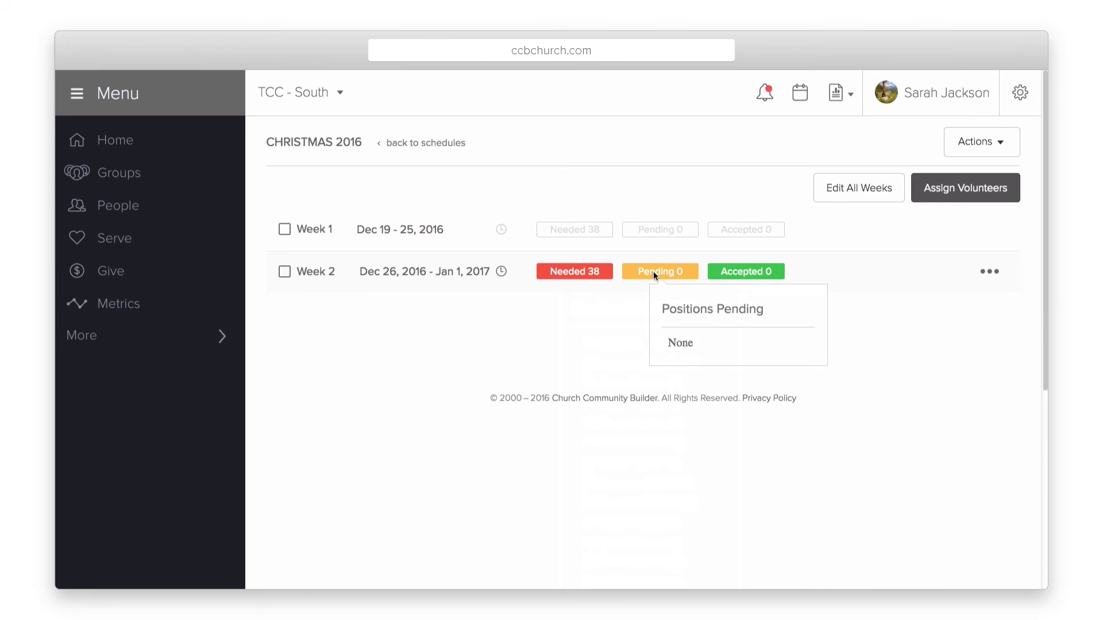
mouse_move(500, 273)
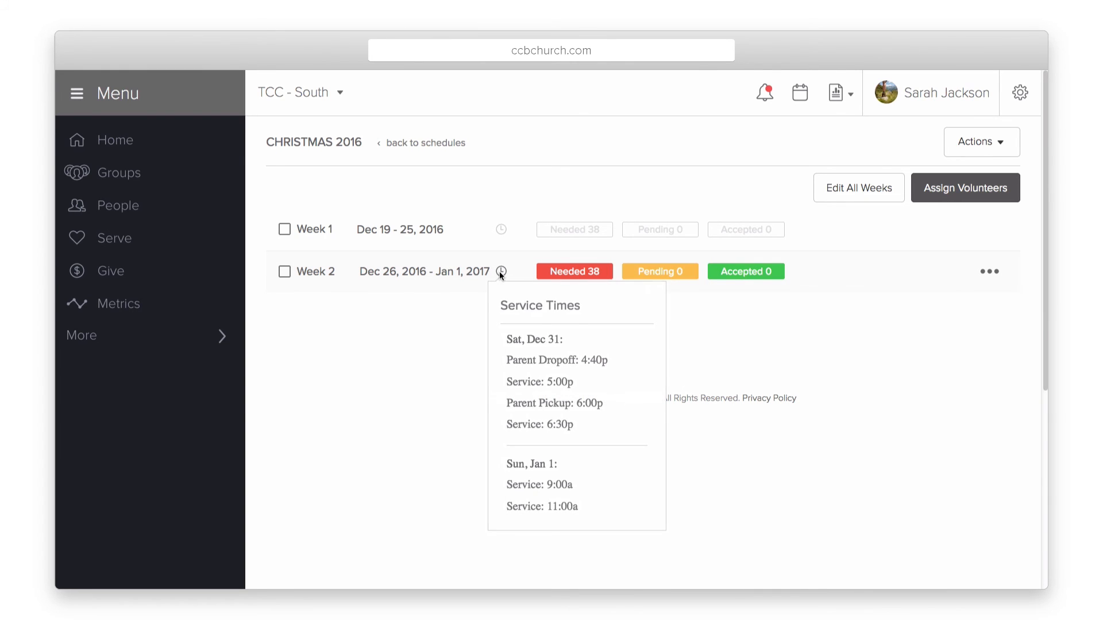
left_click(988, 273)
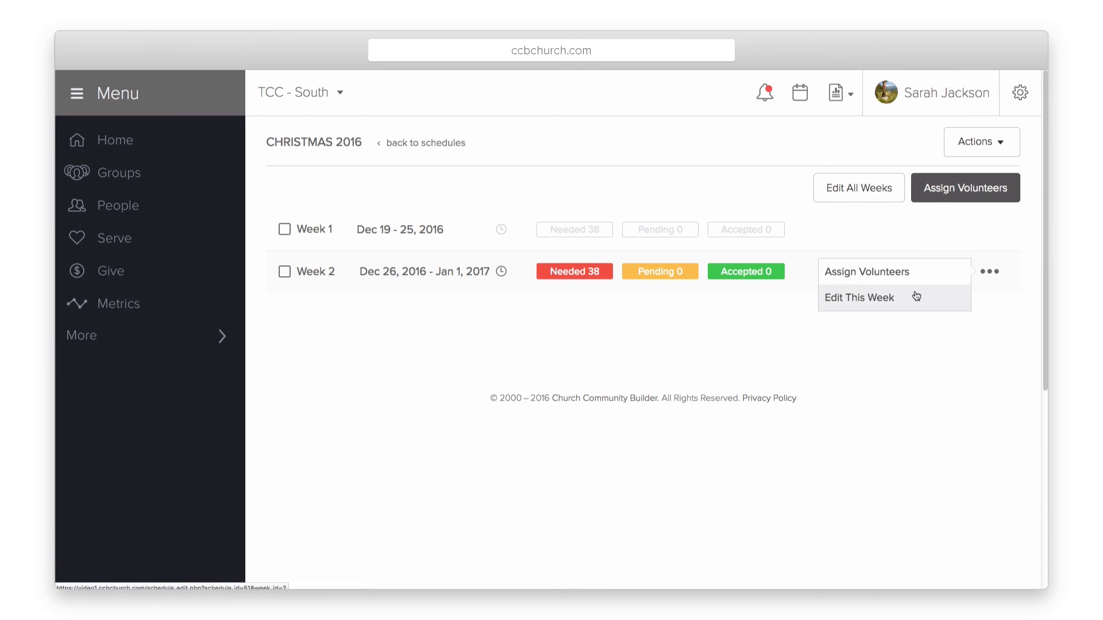
left_click(900, 342)
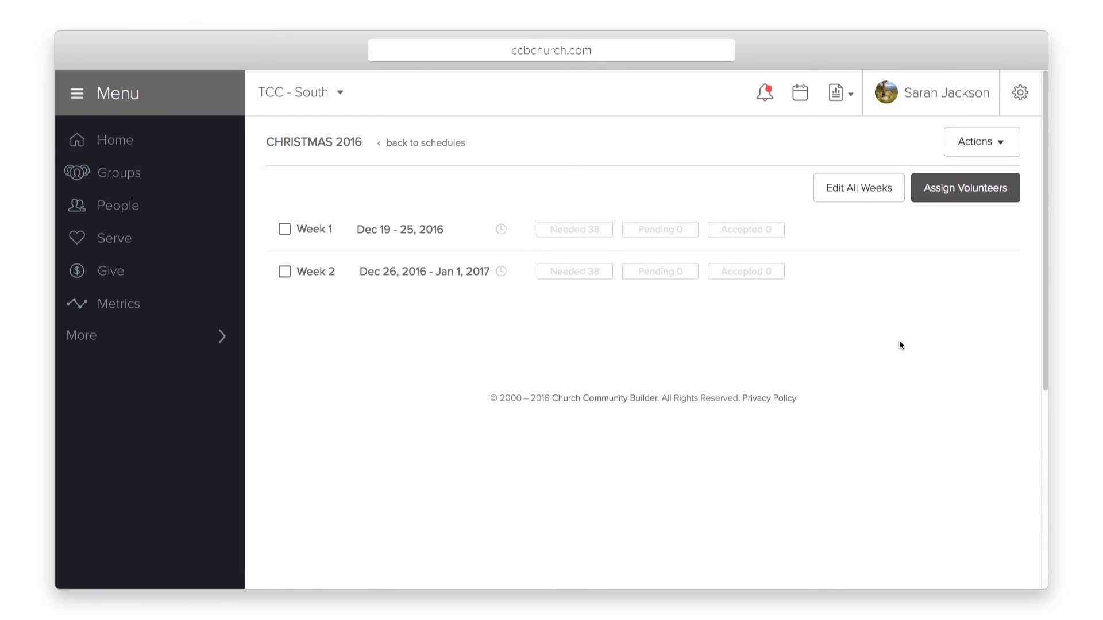